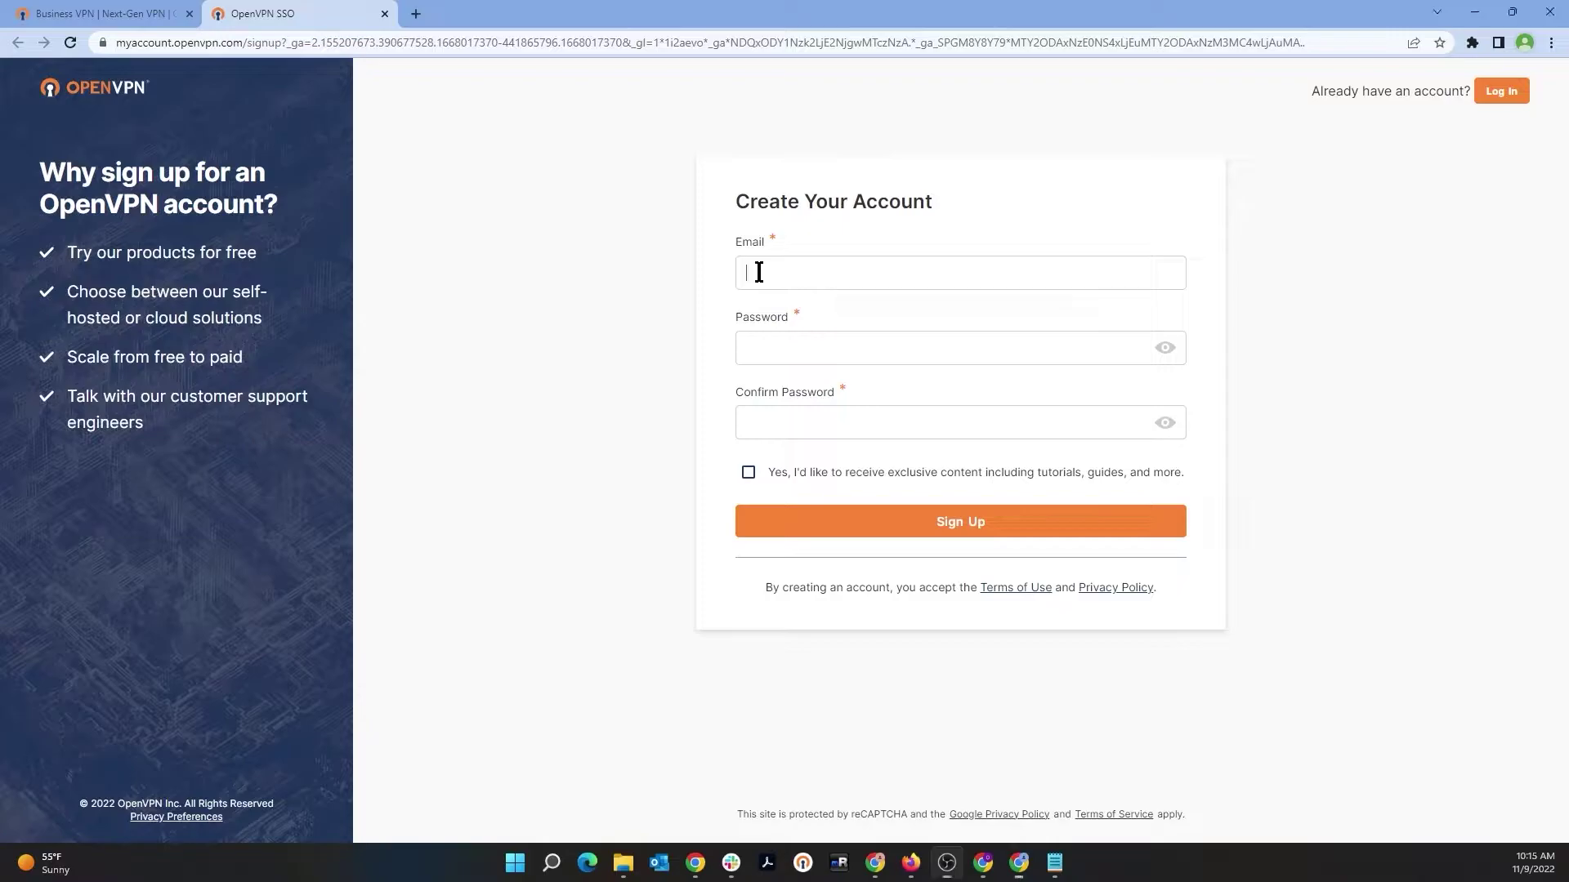
# - Register a new OpenVPN account with the pasted e-mail address and a matching password
pyautogui.hotkey('ctrl', 'v')
pyautogui.click(793, 347)
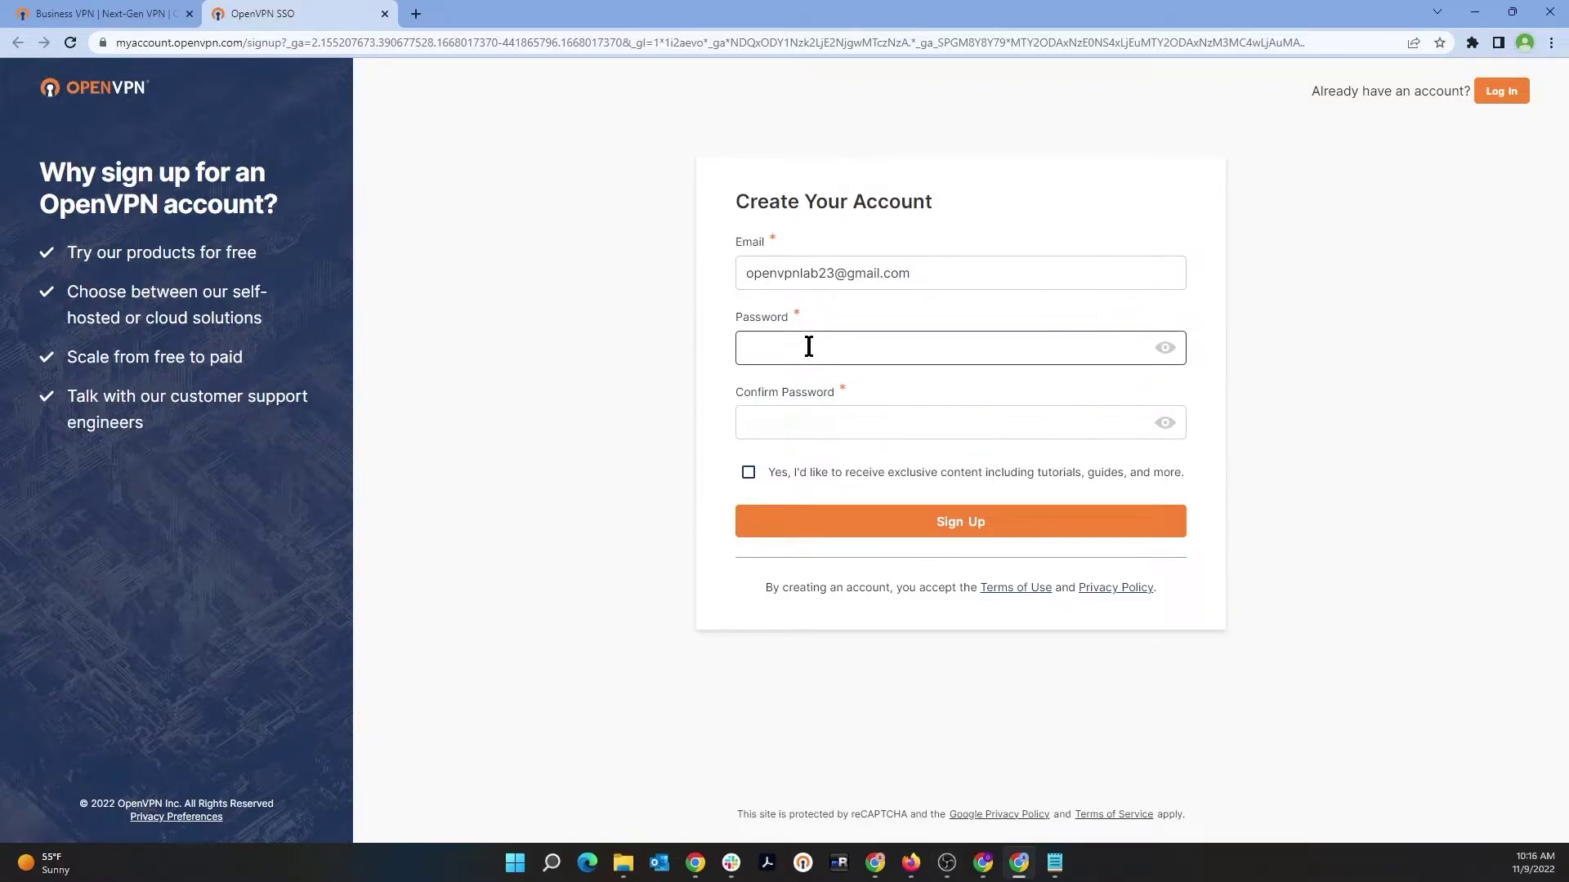
pyautogui.write('*********')
pyautogui.press('Tab')
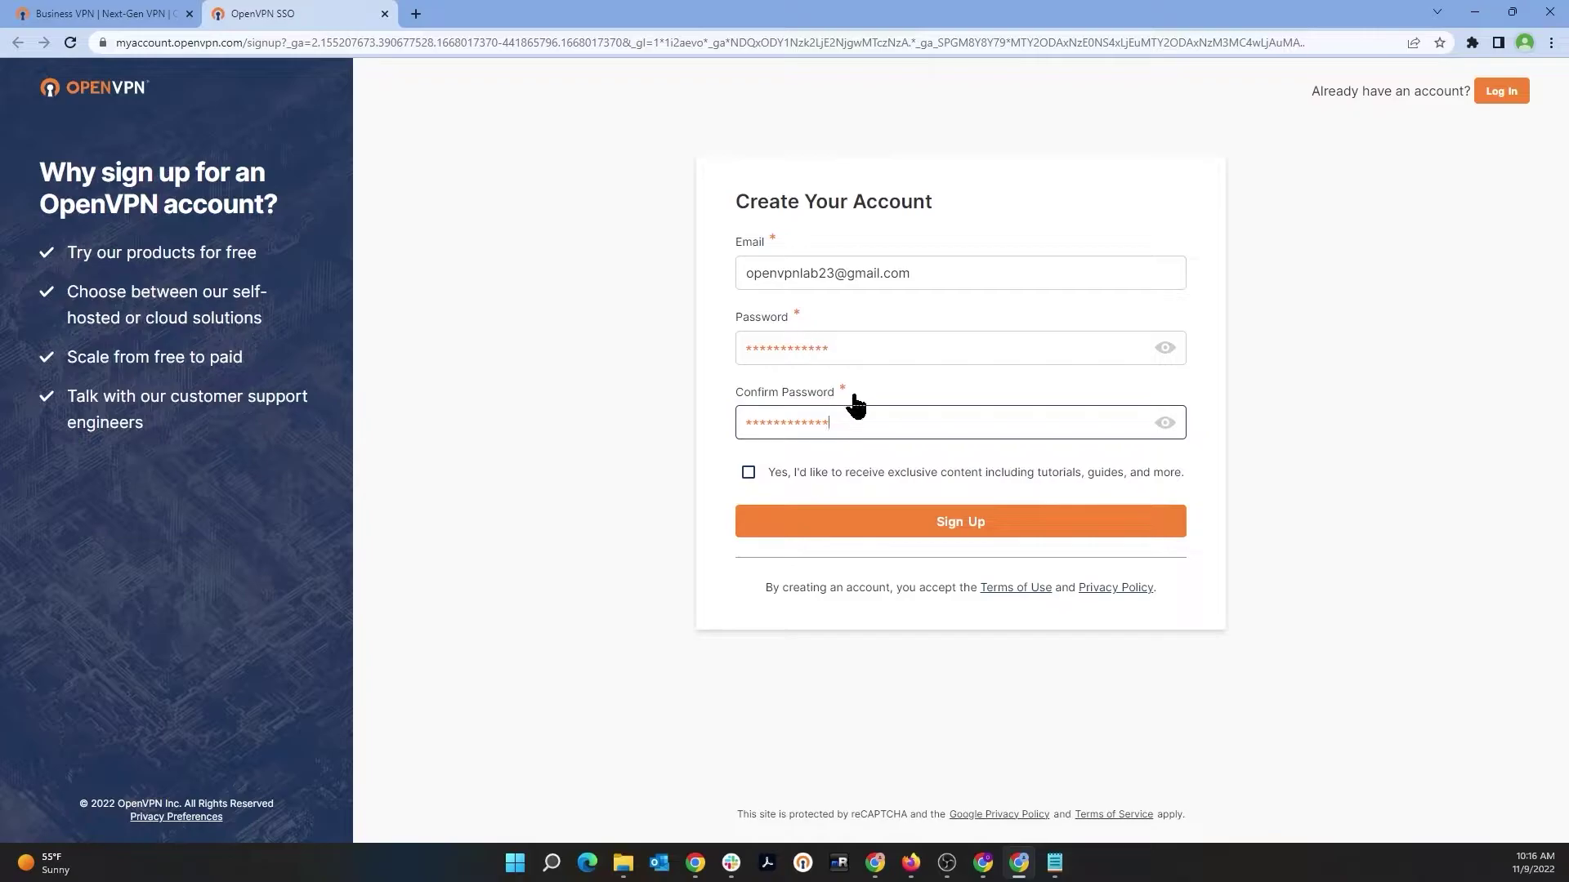
pyautogui.click(947, 524)
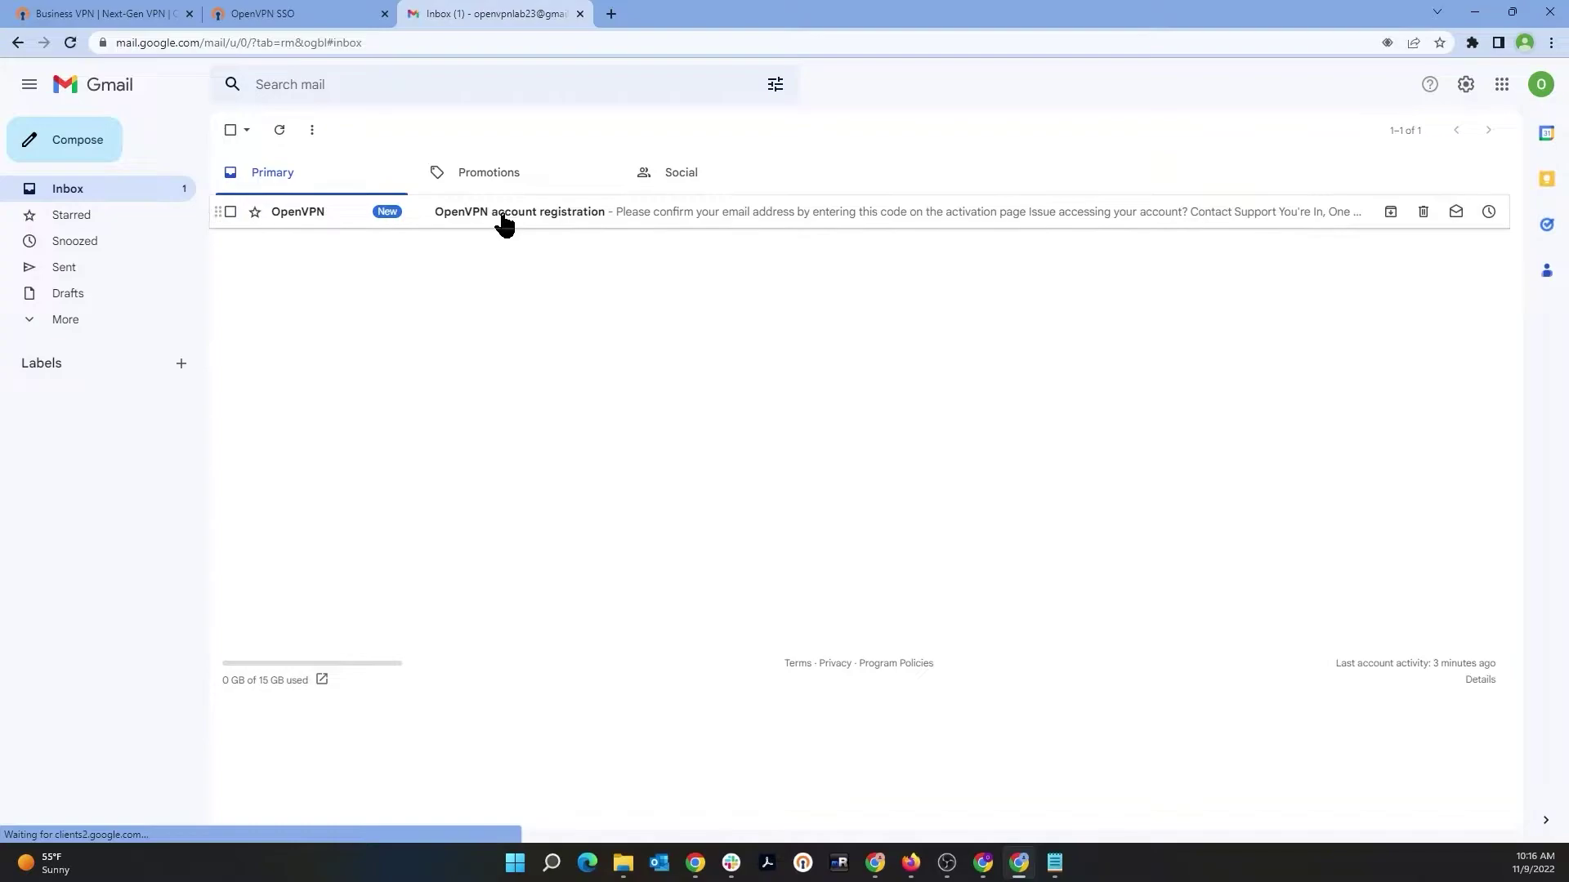
# - Open the OpenVPN registration email in Gmail and select its confirmation code
pyautogui.click(501, 214)
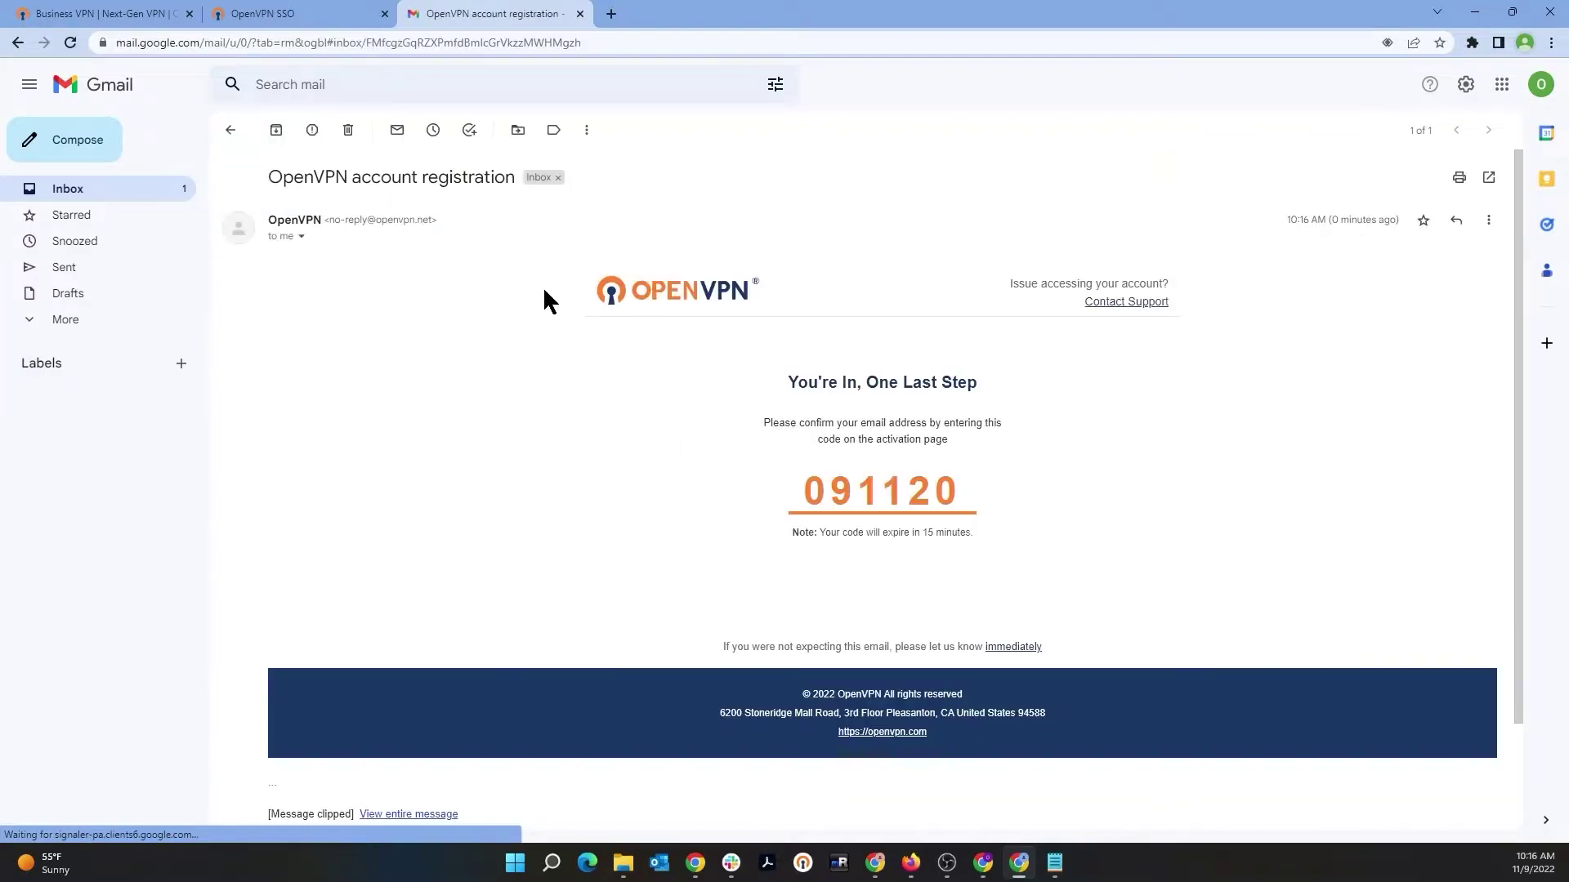
pyautogui.doubleClick(807, 490)
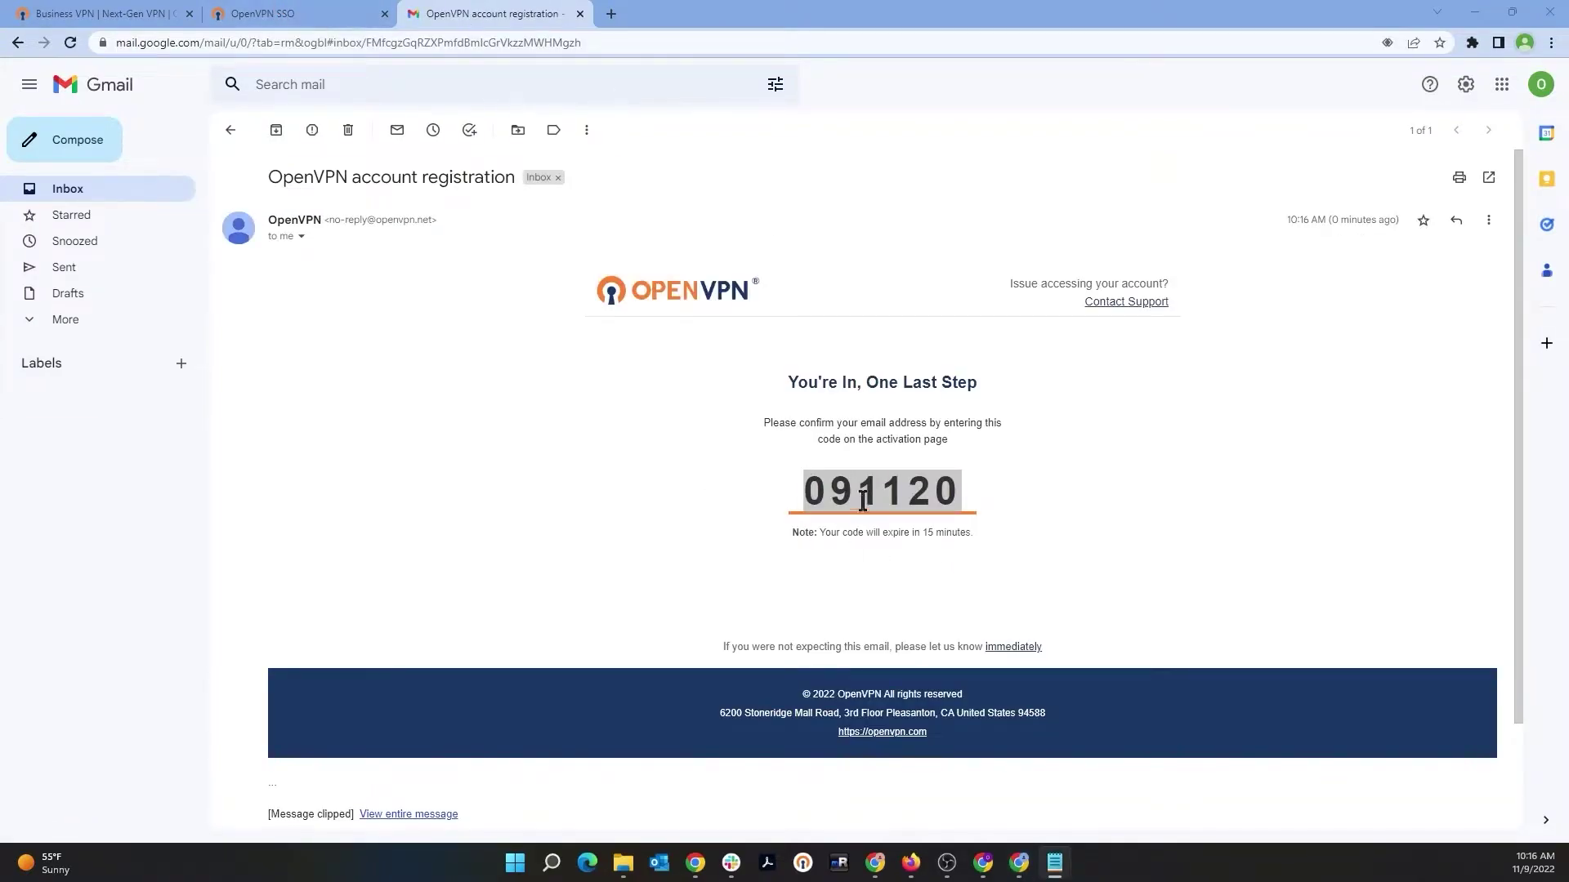
# - Back on the OpenVPN sign-up tab, enter the e-mailed confirmation code
pyautogui.click(258, 18)
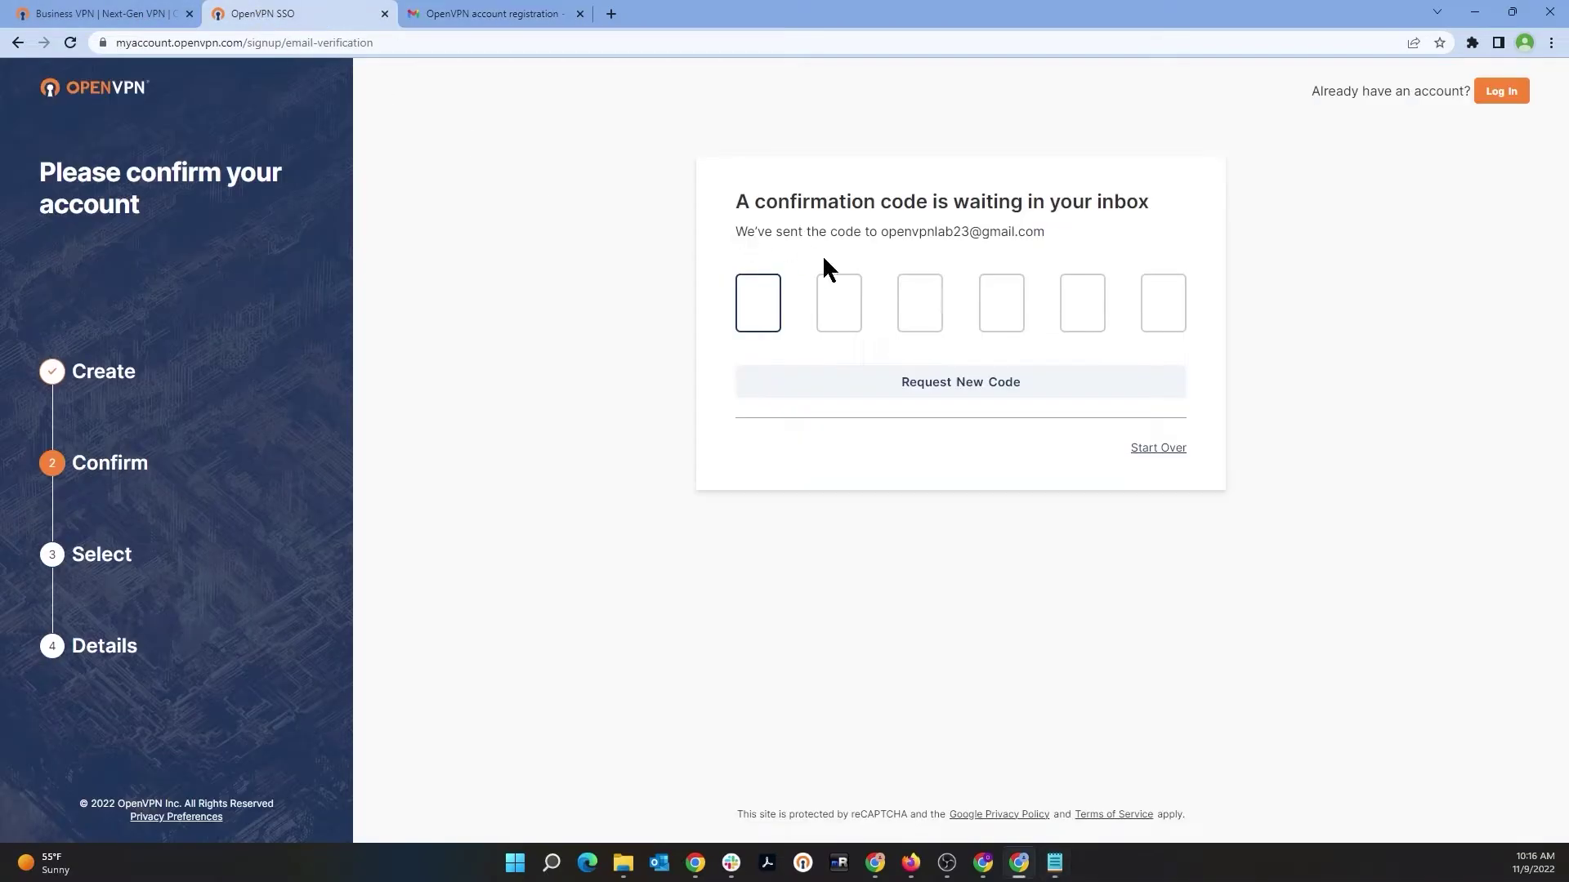
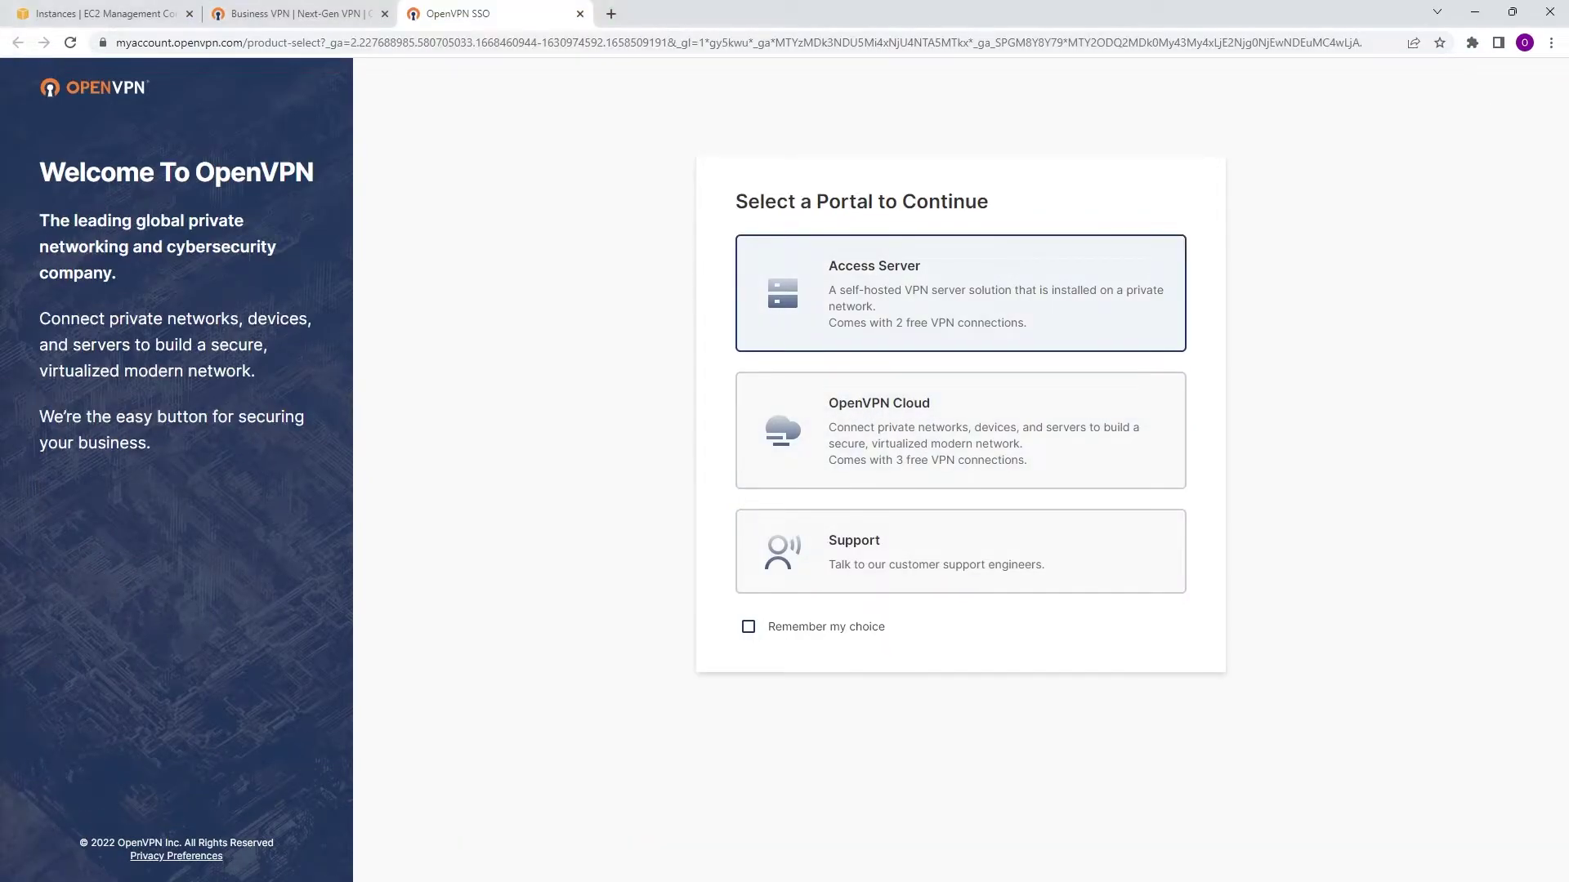
# - Enter the Access Server portal and look through its Quick Start Guide
pyautogui.click(960, 292)
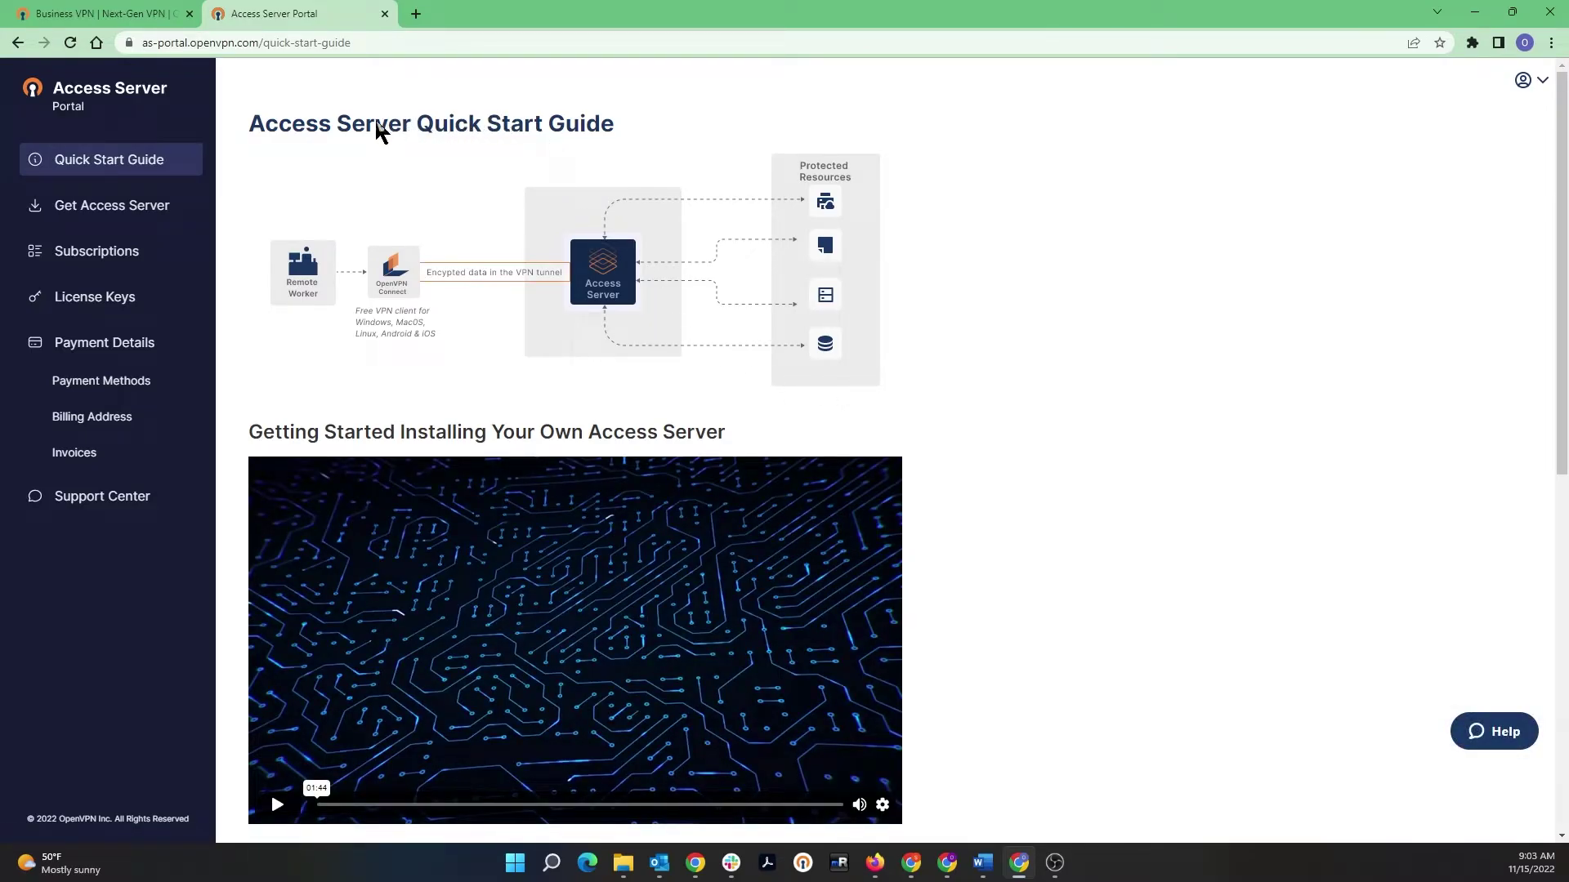
pyautogui.scroll(-2, 543, 374)
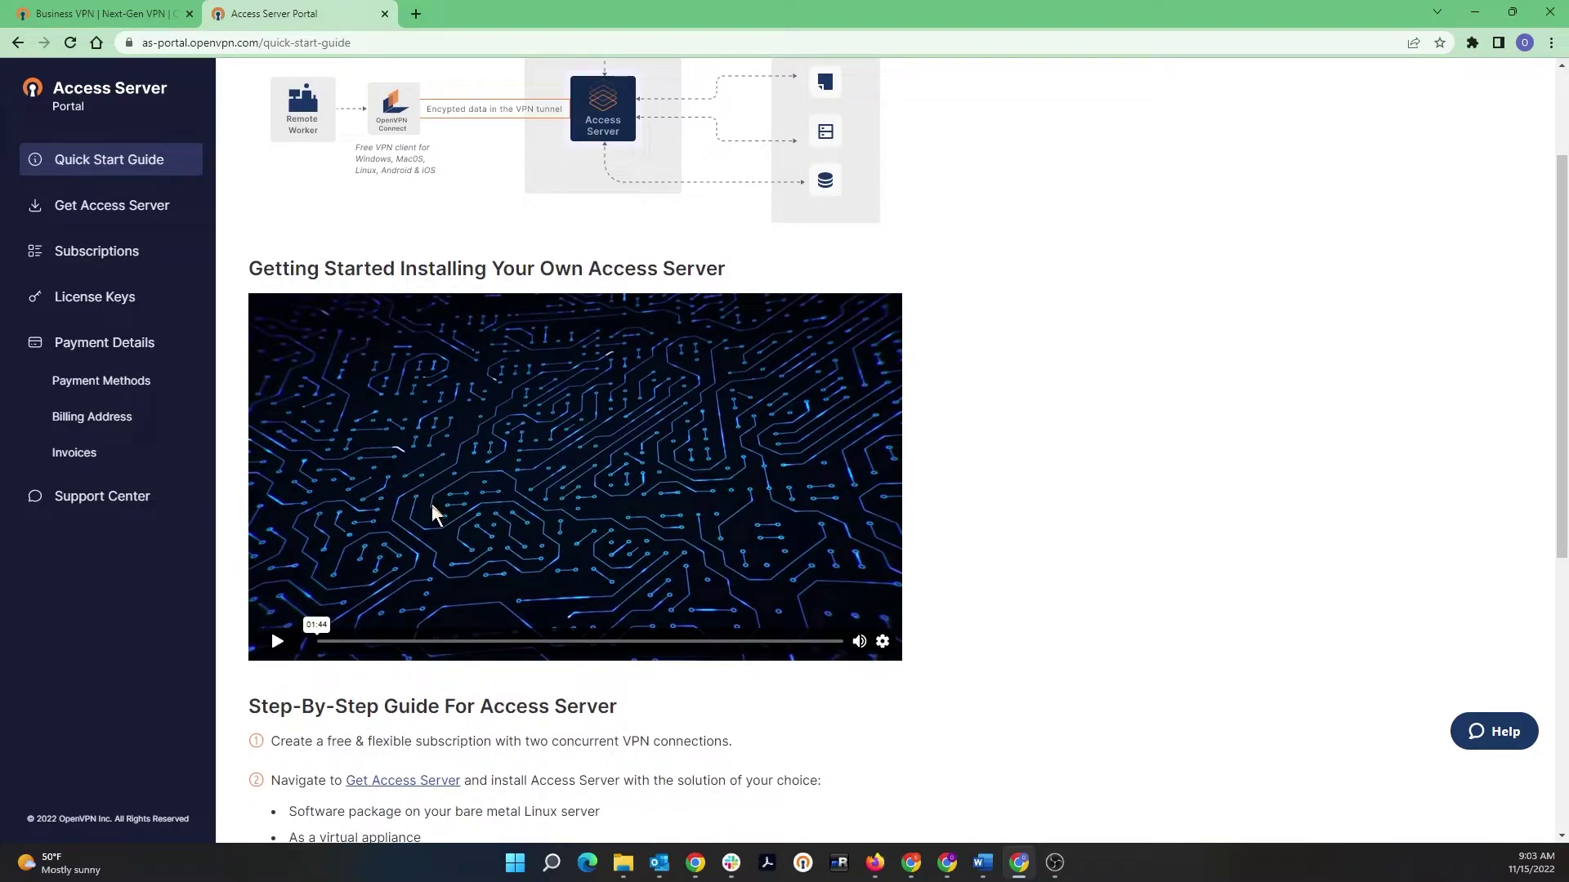
pyautogui.scroll(-1, 433, 515)
pyautogui.scroll(-1, 433, 506)
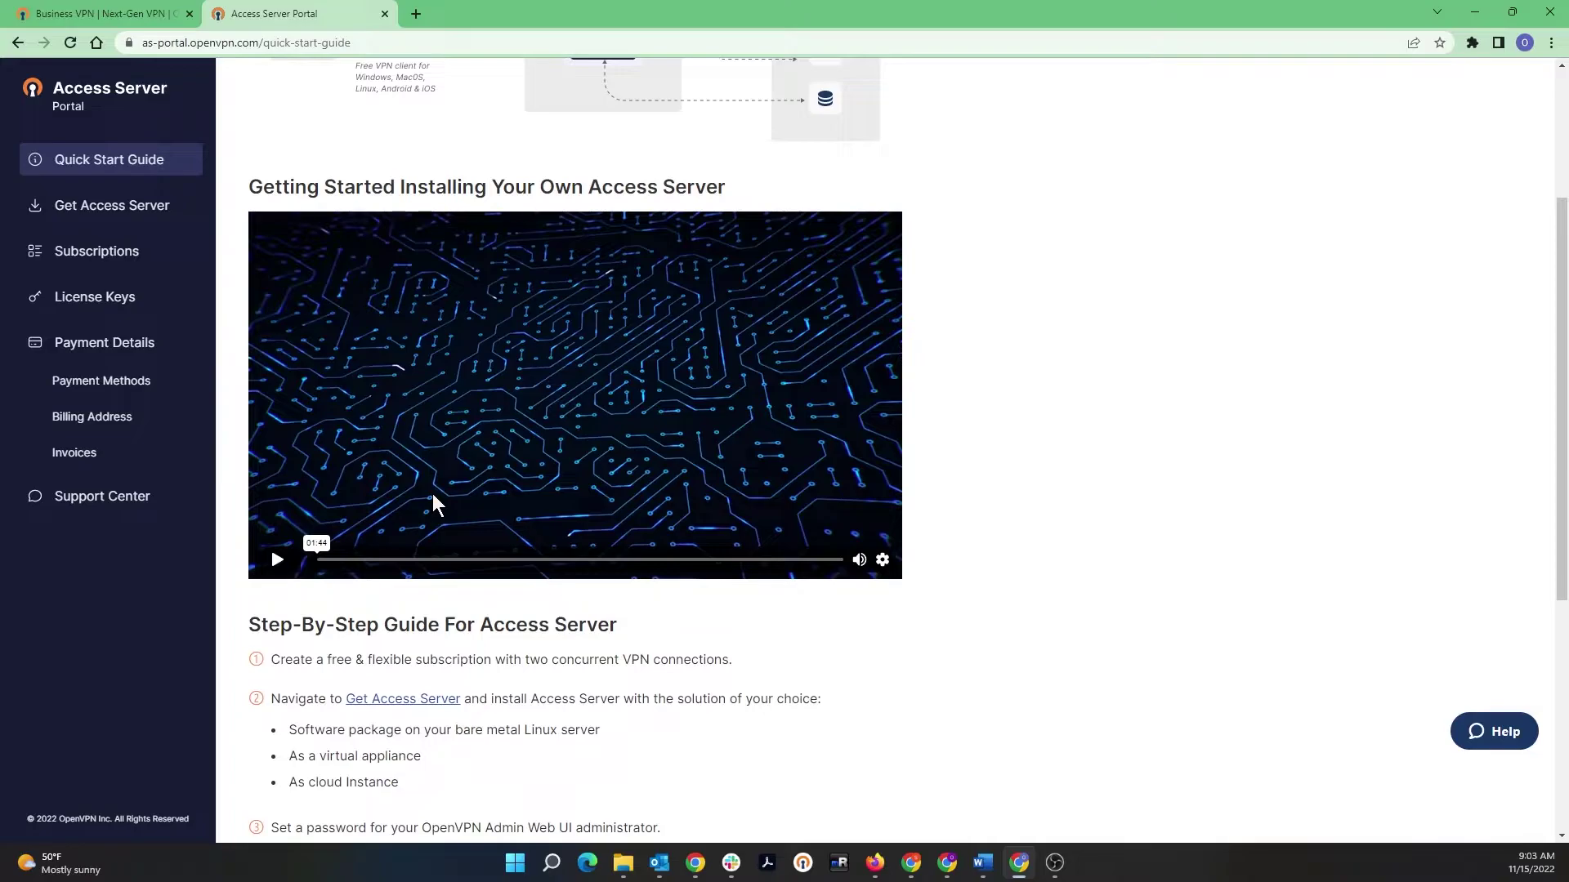
pyautogui.scroll(3, 408, 490)
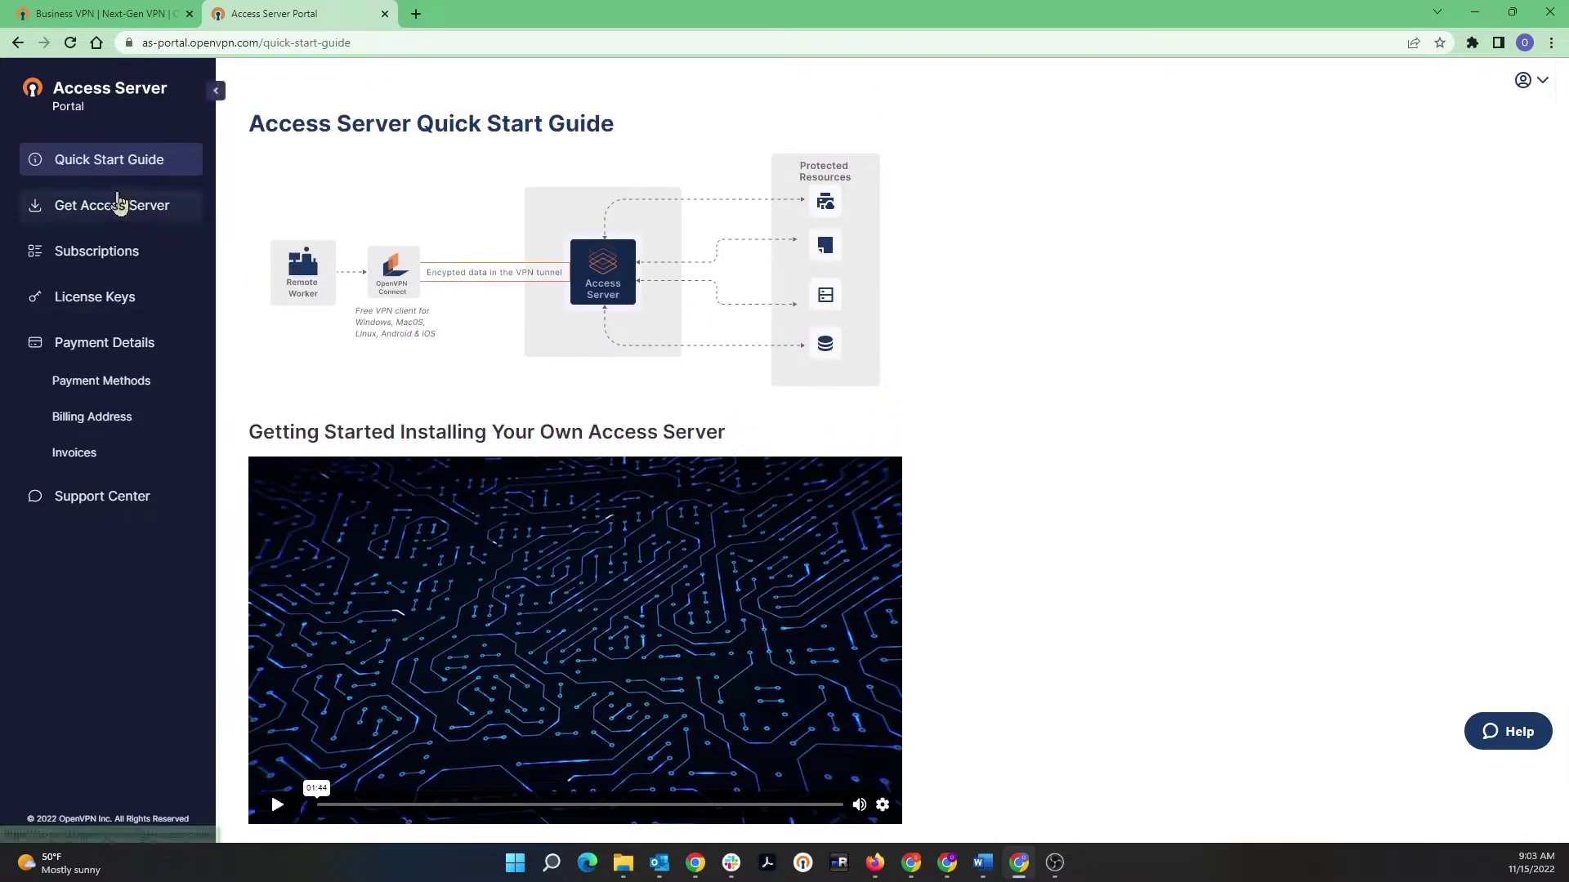
pyautogui.click(102, 213)
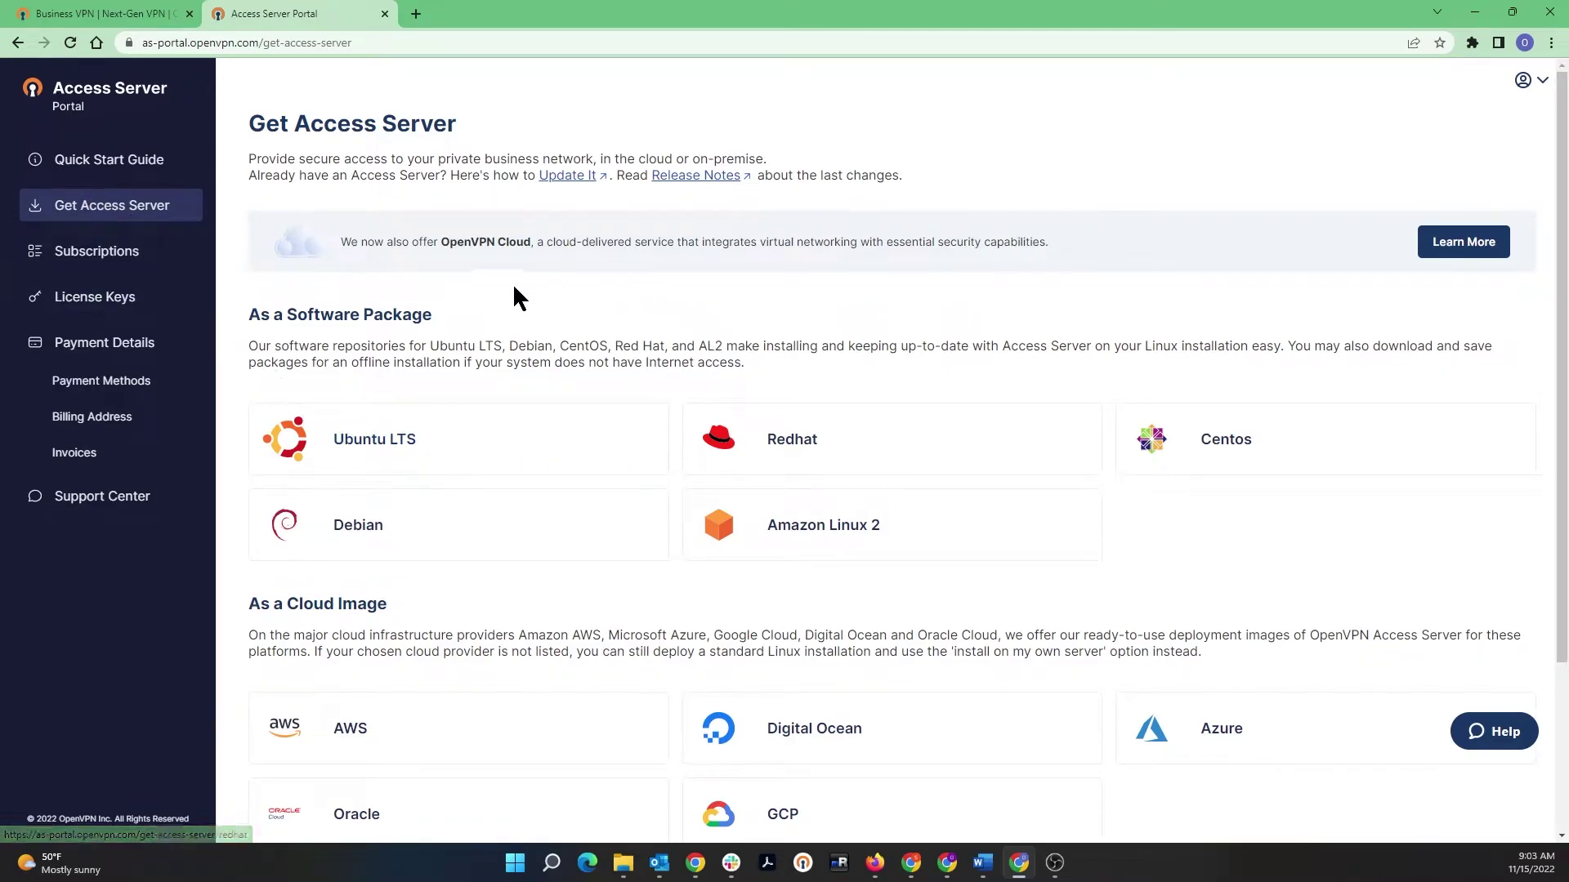
pyautogui.scroll(-3, 940, 614)
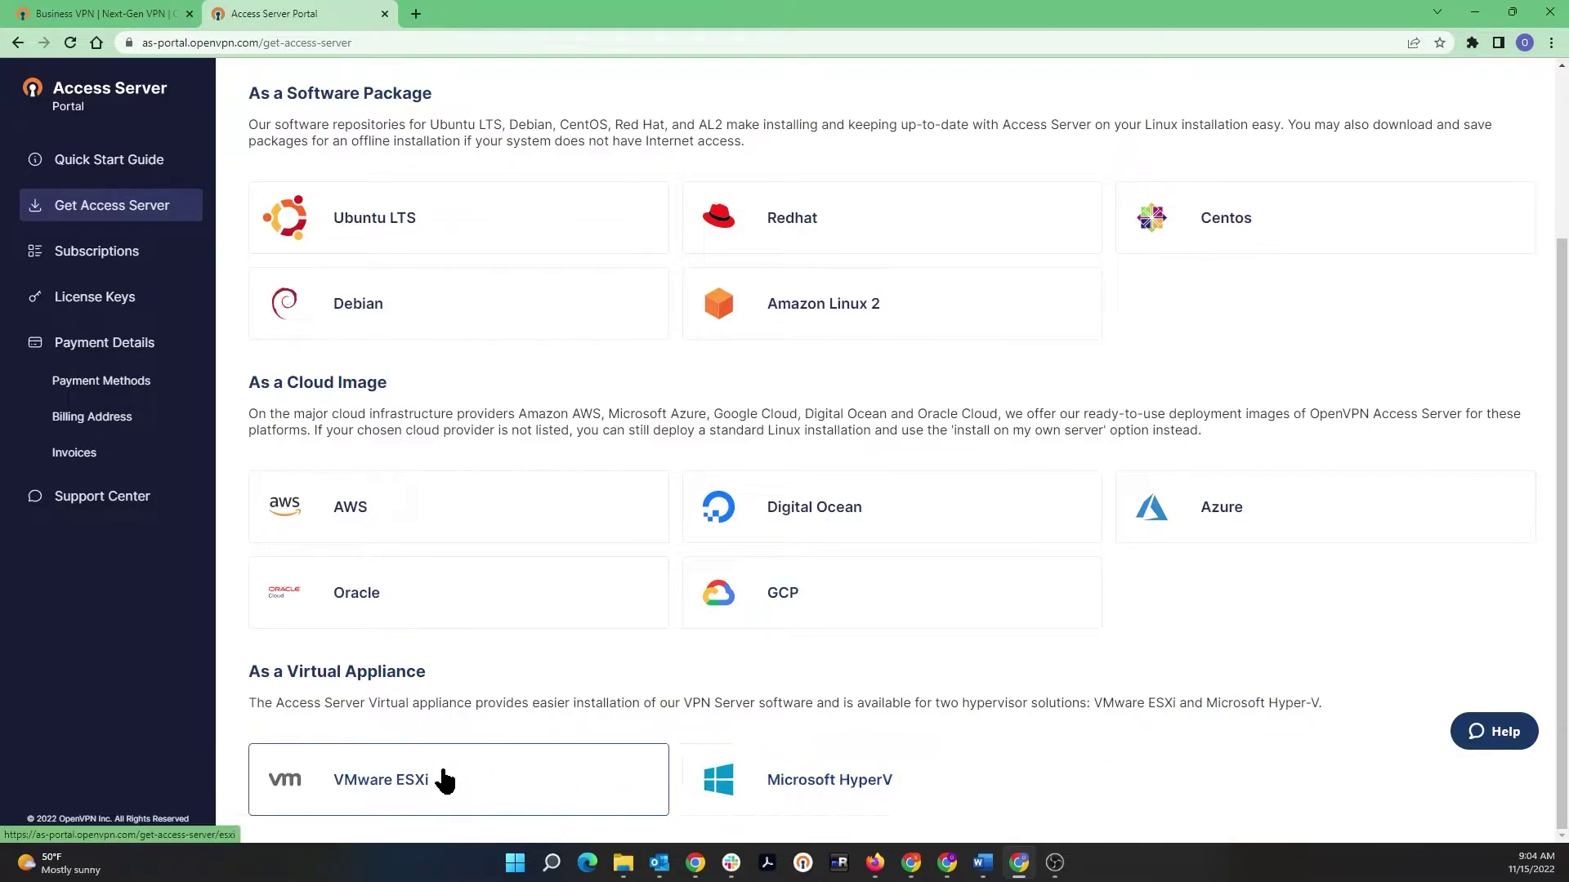
pyautogui.scroll(2, 474, 572)
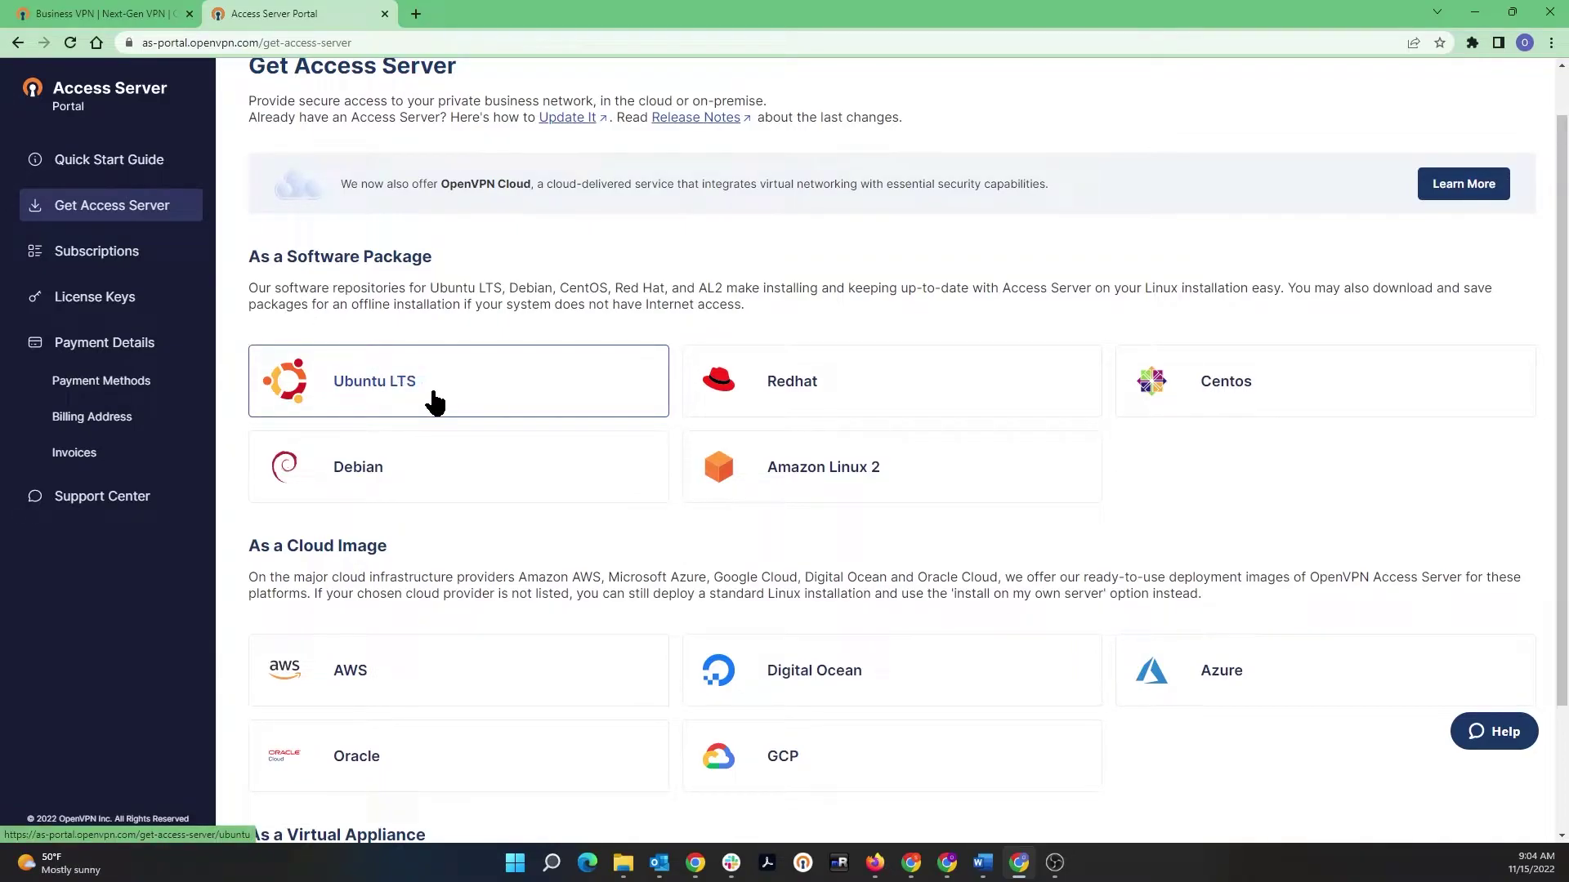
# - Read through the Ubuntu LTS install options, then go to Subscriptions to create an activation key
pyautogui.click(469, 391)
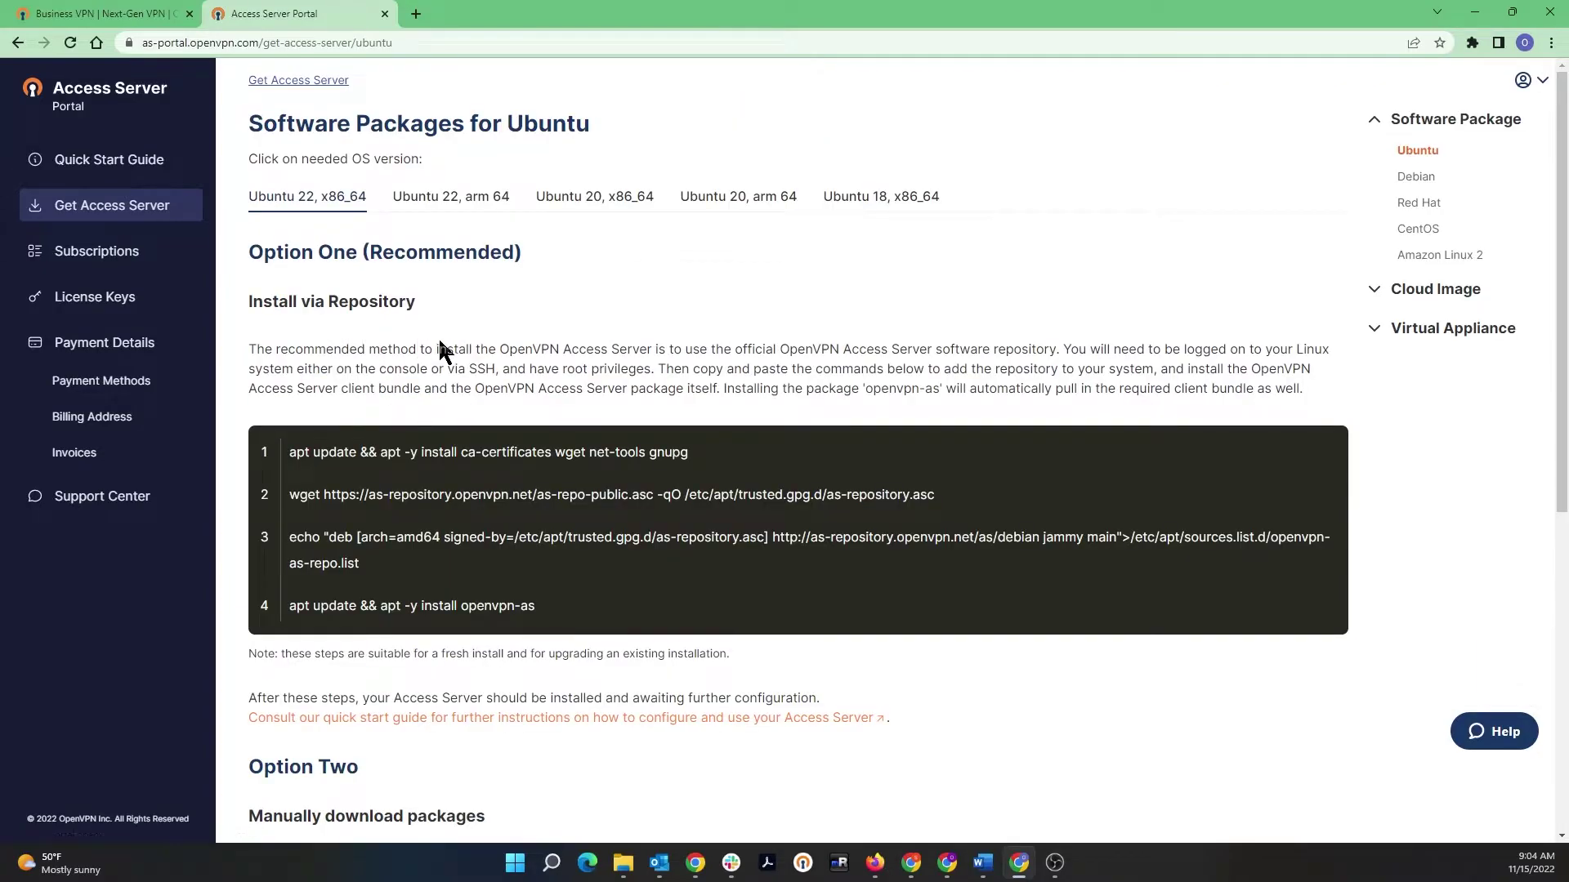
pyautogui.scroll(-1, 413, 367)
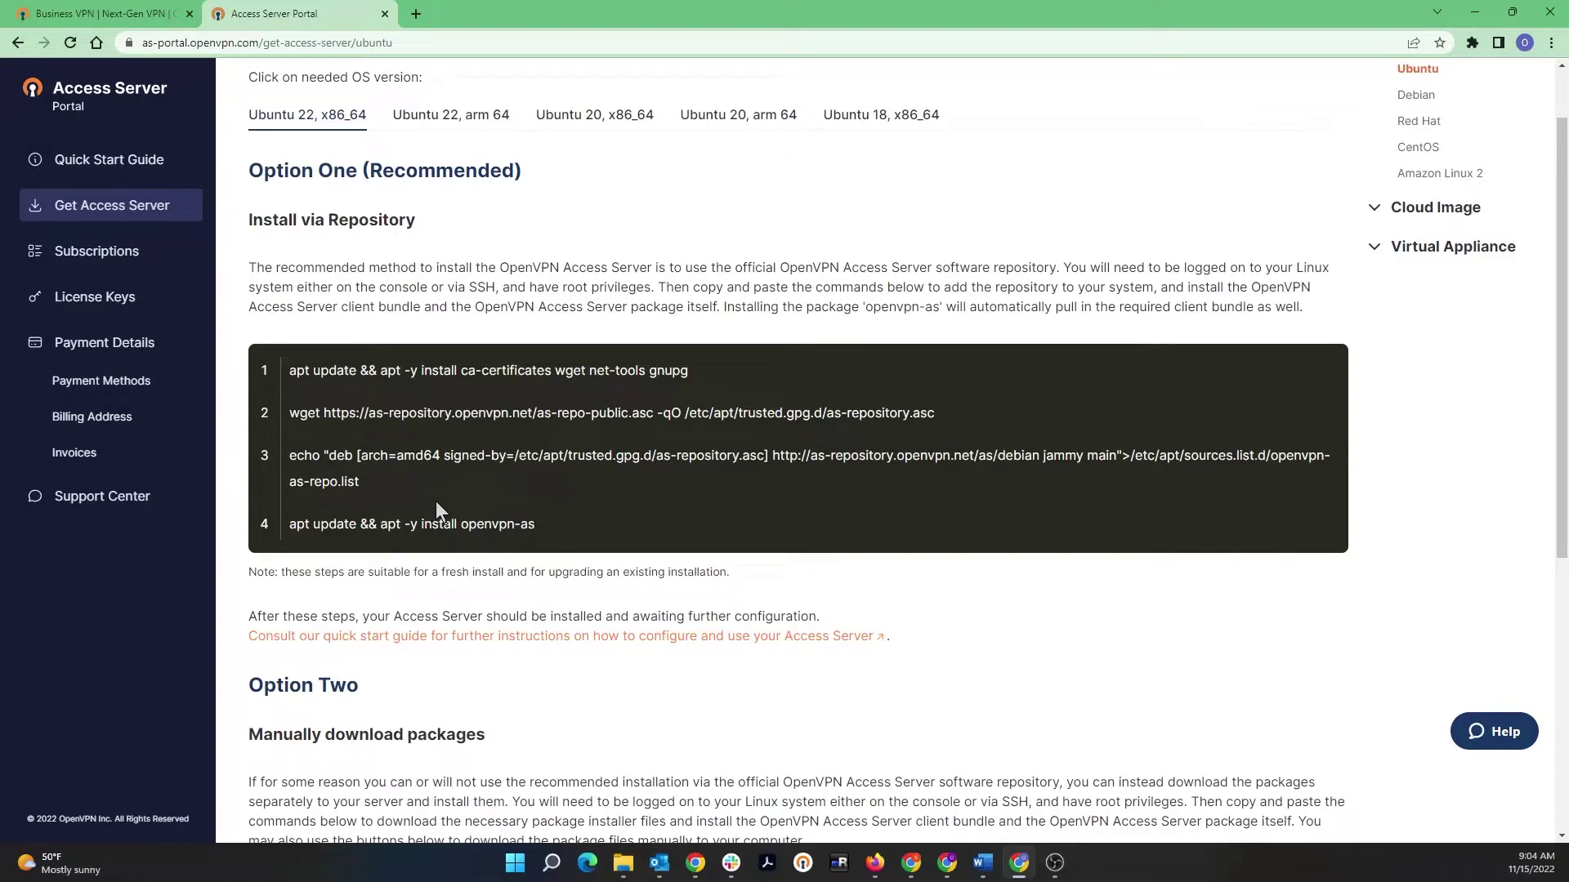
pyautogui.scroll(-5, 435, 502)
pyautogui.scroll(-1, 343, 429)
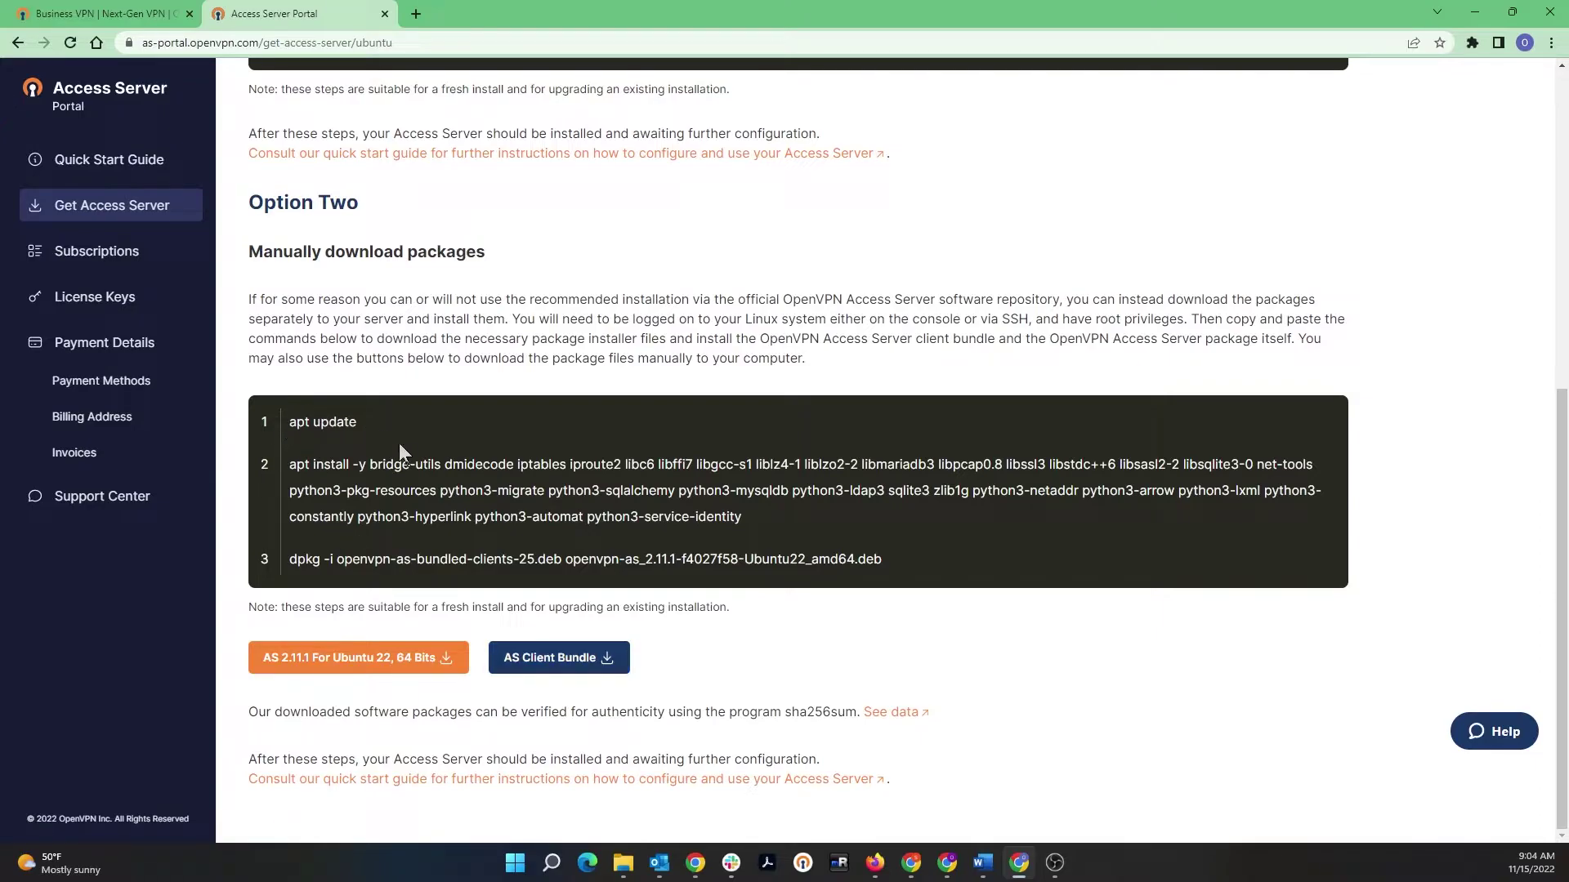
pyautogui.click(90, 253)
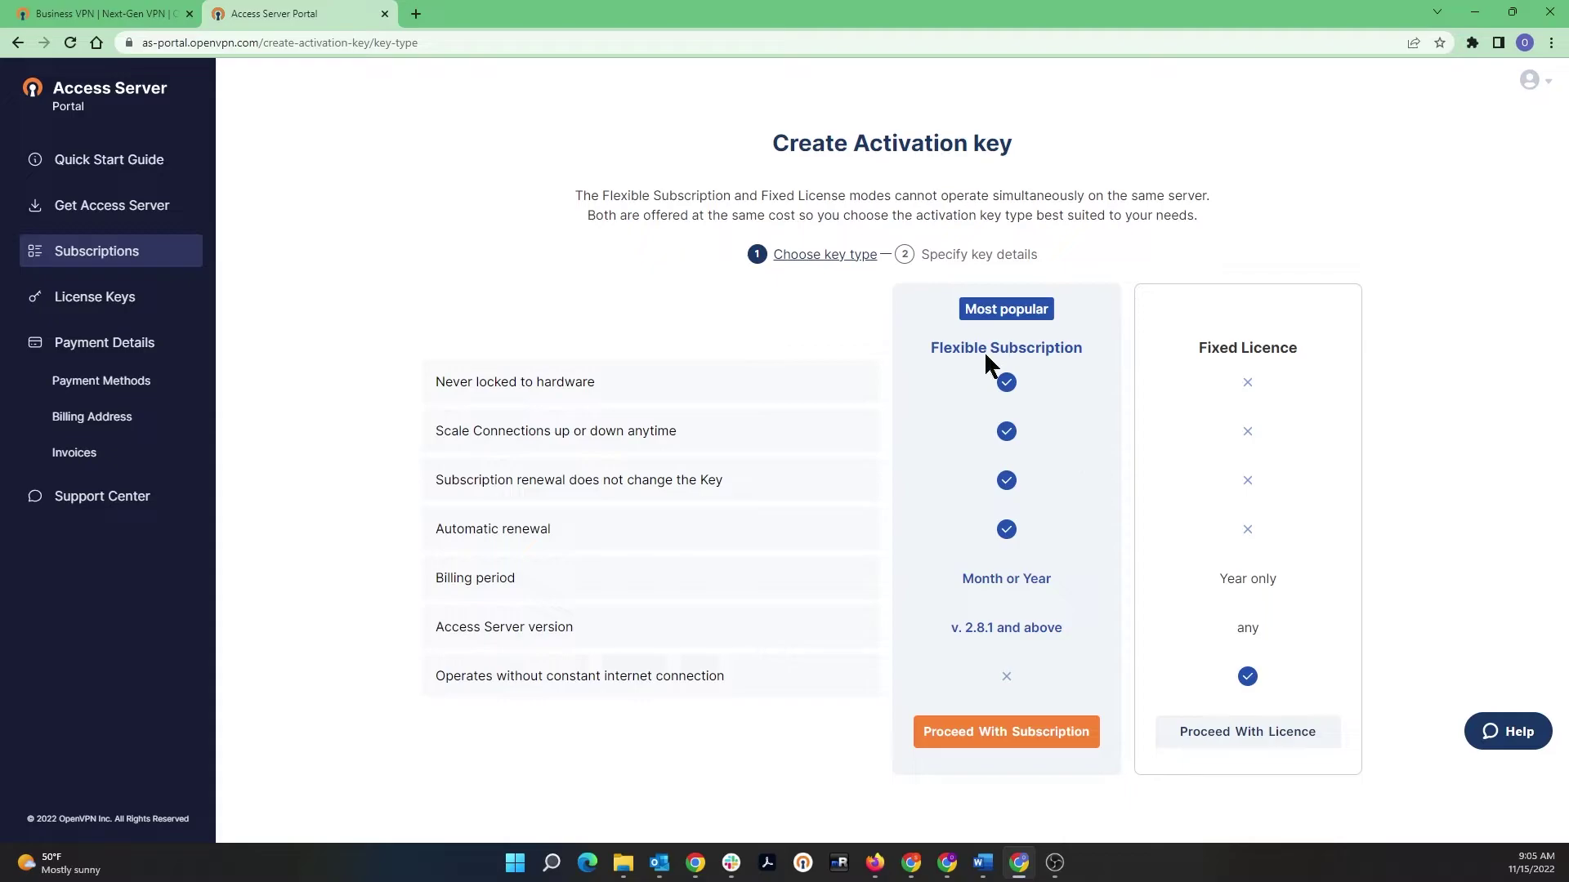
# - Create a Flexible Subscription on the Free plan with 2 connections, after comparing monthly and yearly billing
pyautogui.click(971, 731)
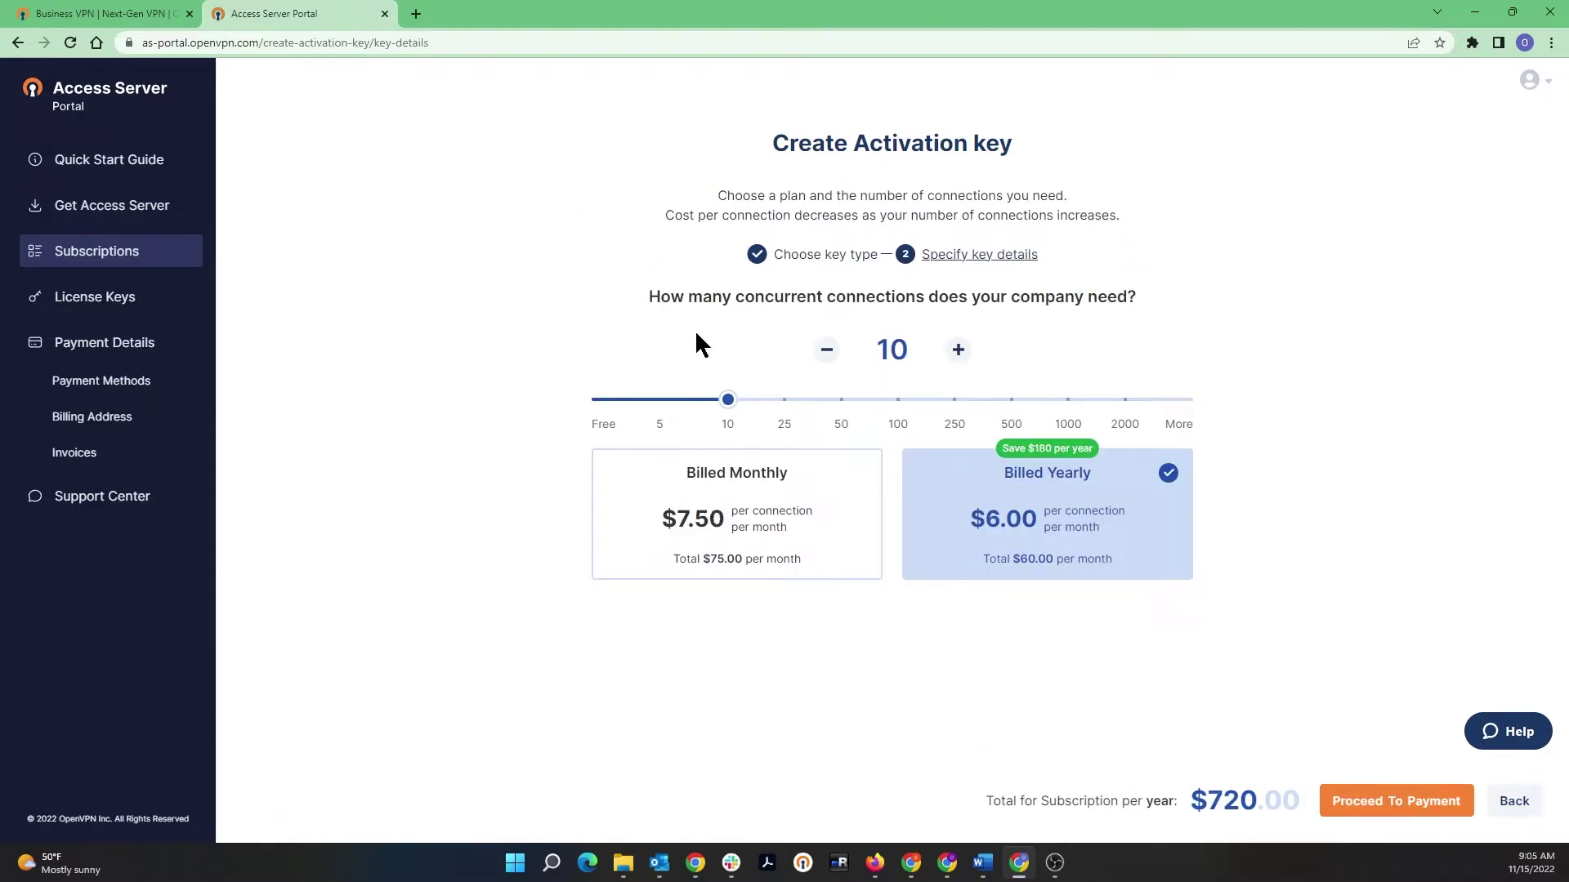
pyautogui.moveTo(728, 400); pyautogui.dragTo(789, 400)
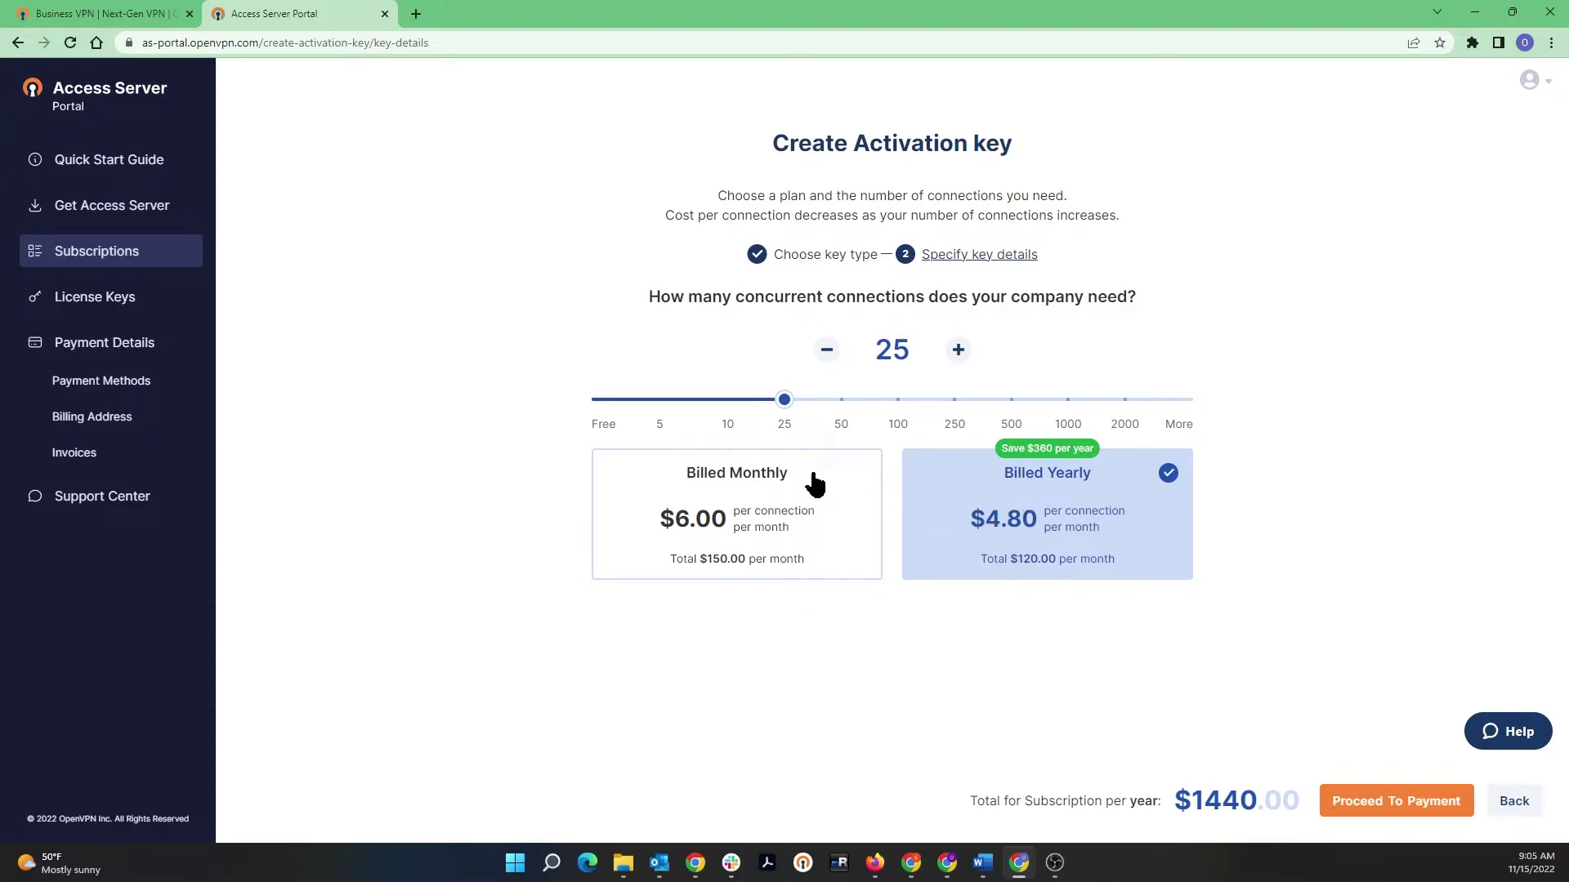
pyautogui.click(768, 500)
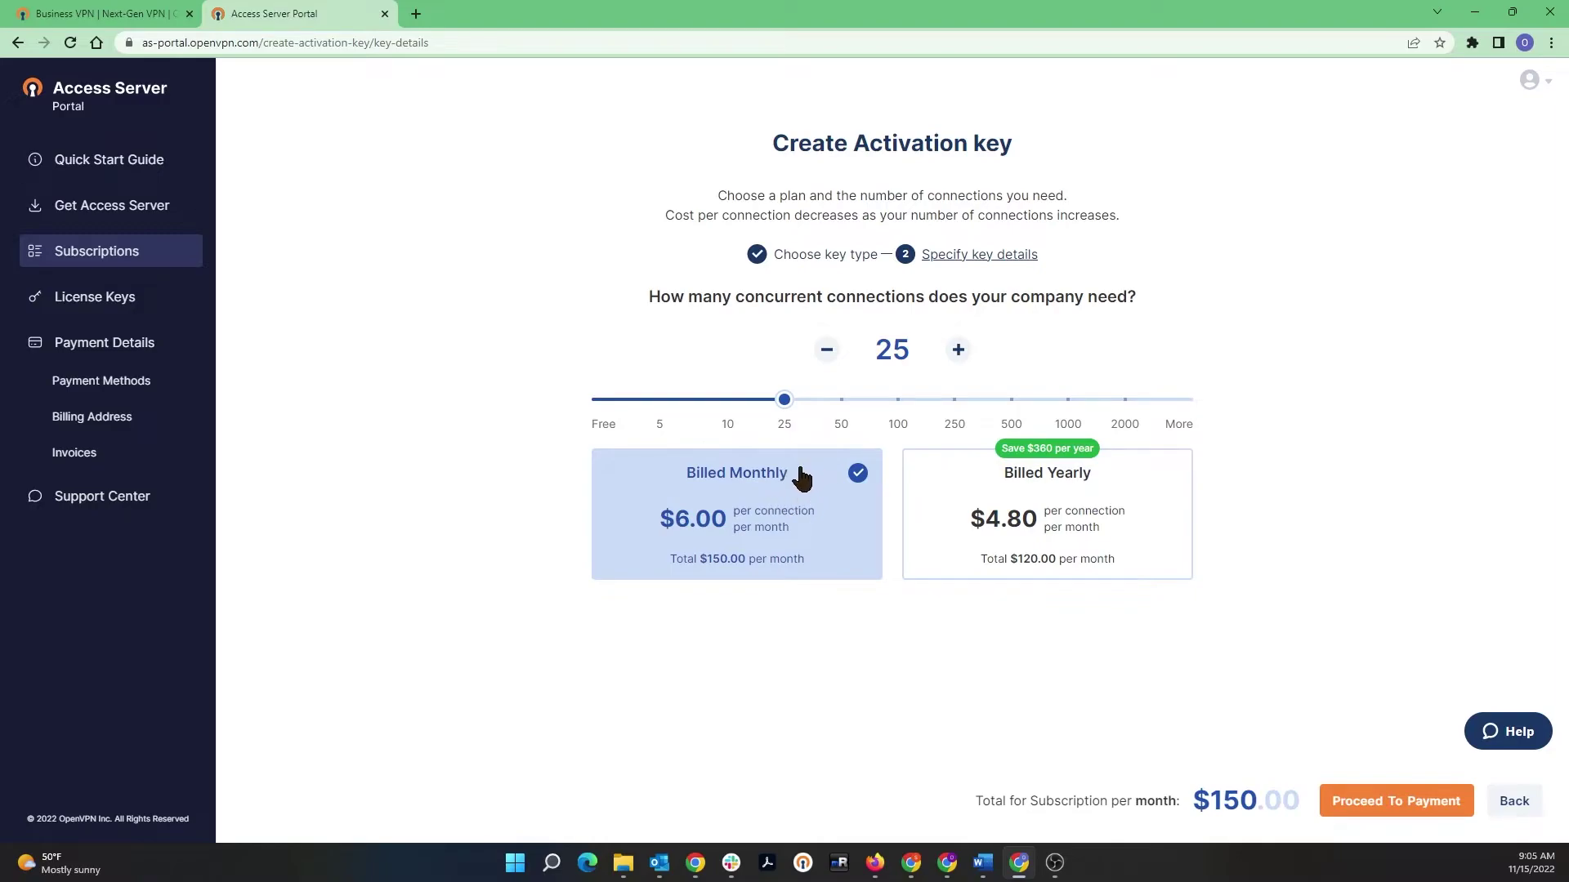
pyautogui.click(1040, 518)
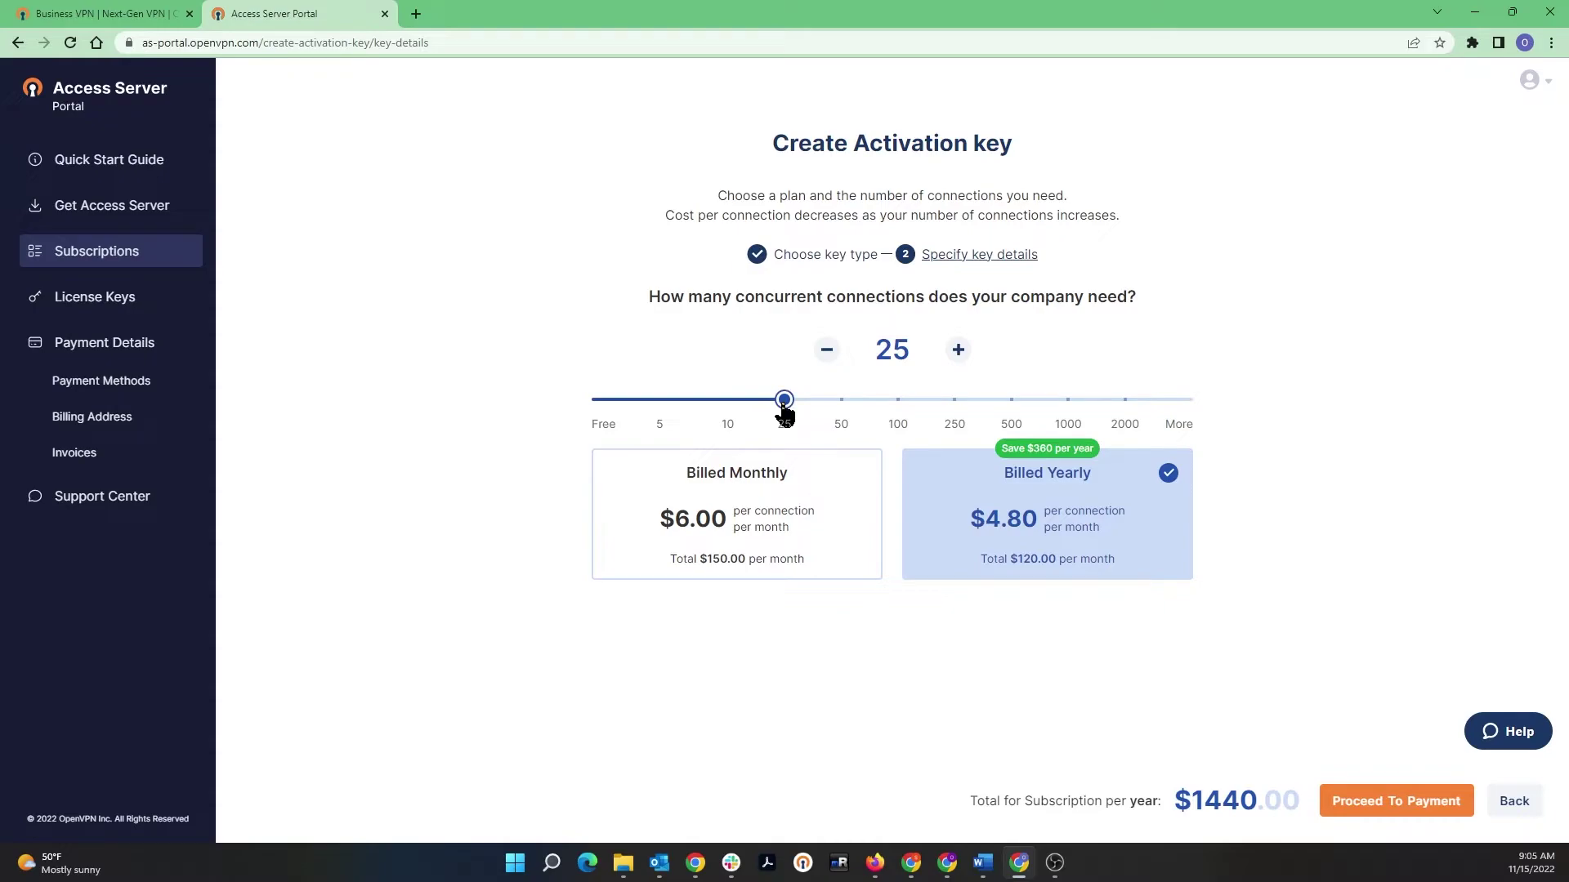
pyautogui.moveTo(783, 406); pyautogui.dragTo(602, 417)
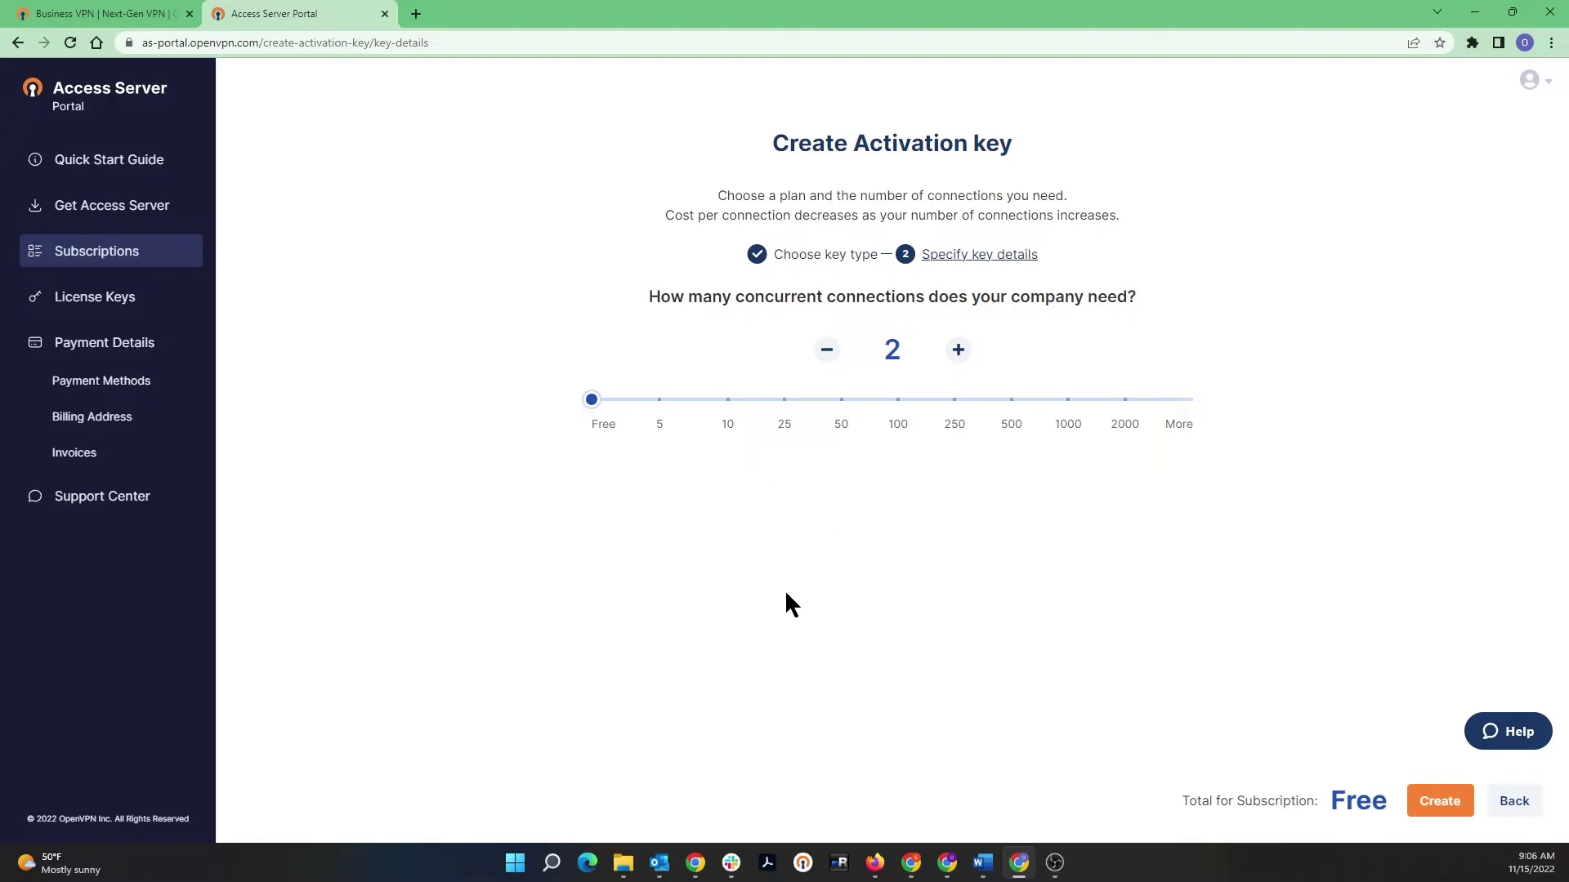
pyautogui.click(1439, 804)
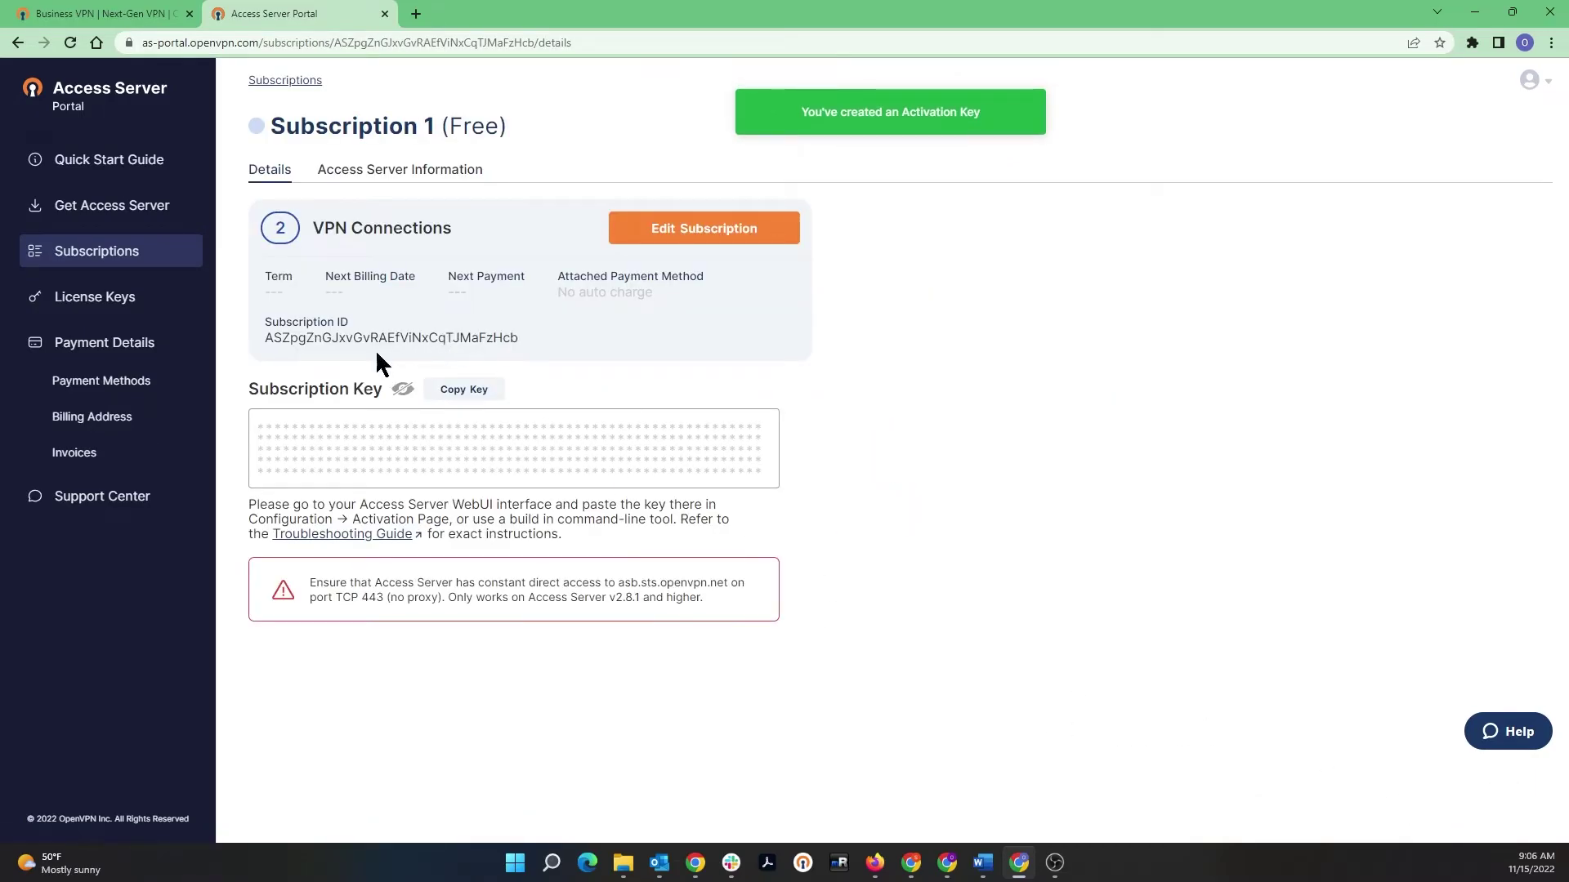
pyautogui.click(402, 390)
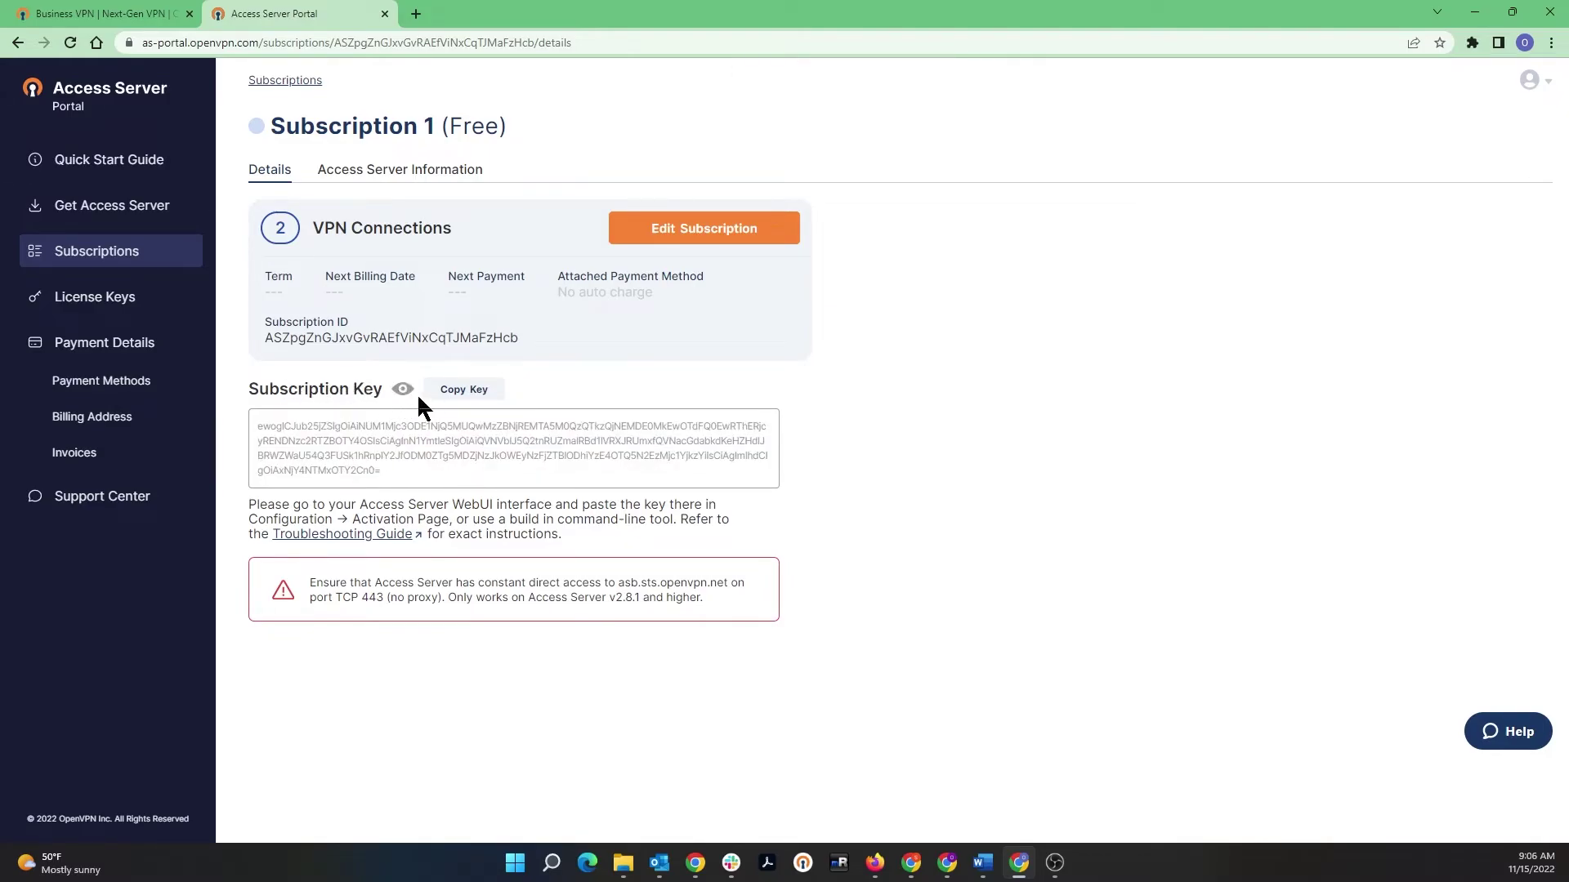
pyautogui.click(402, 392)
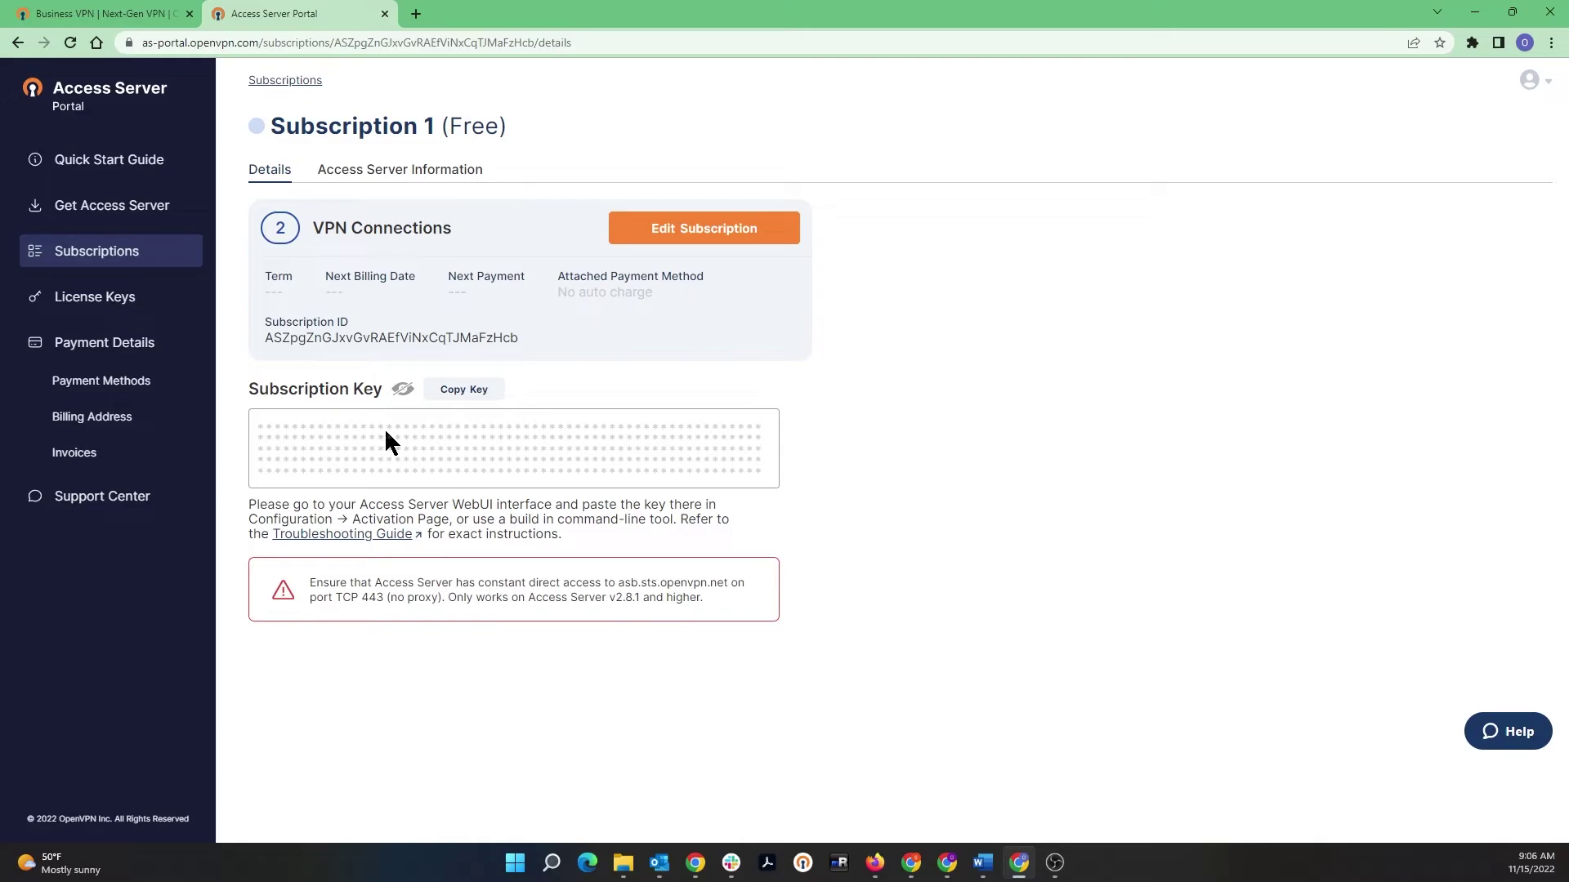
# - Check the License Keys explanation, then view the Payment Details page
pyautogui.click(74, 303)
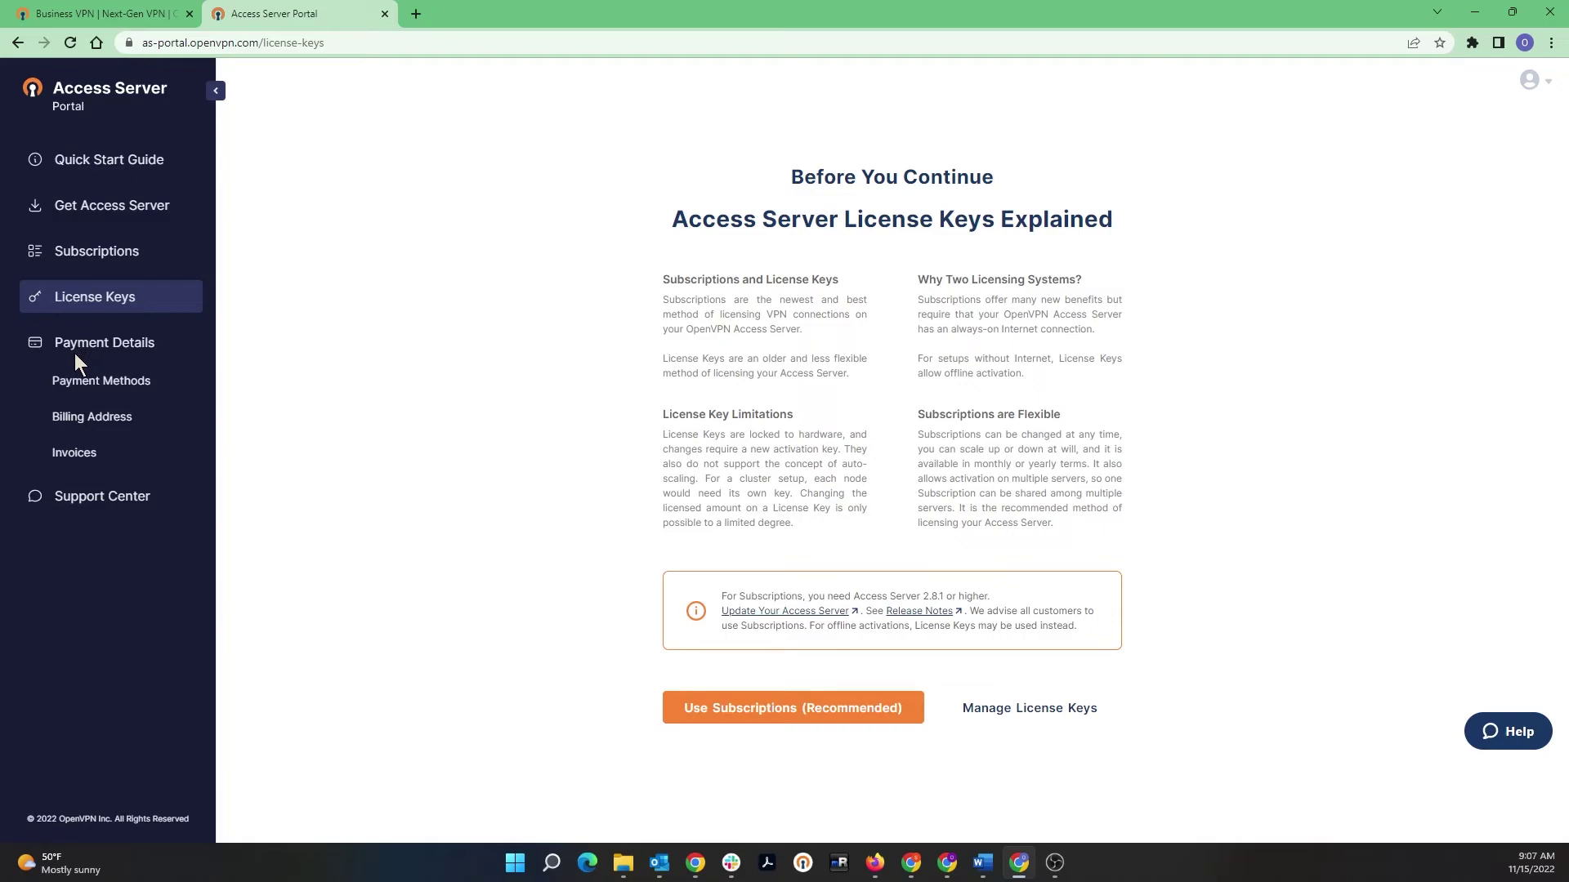
pyautogui.click(96, 387)
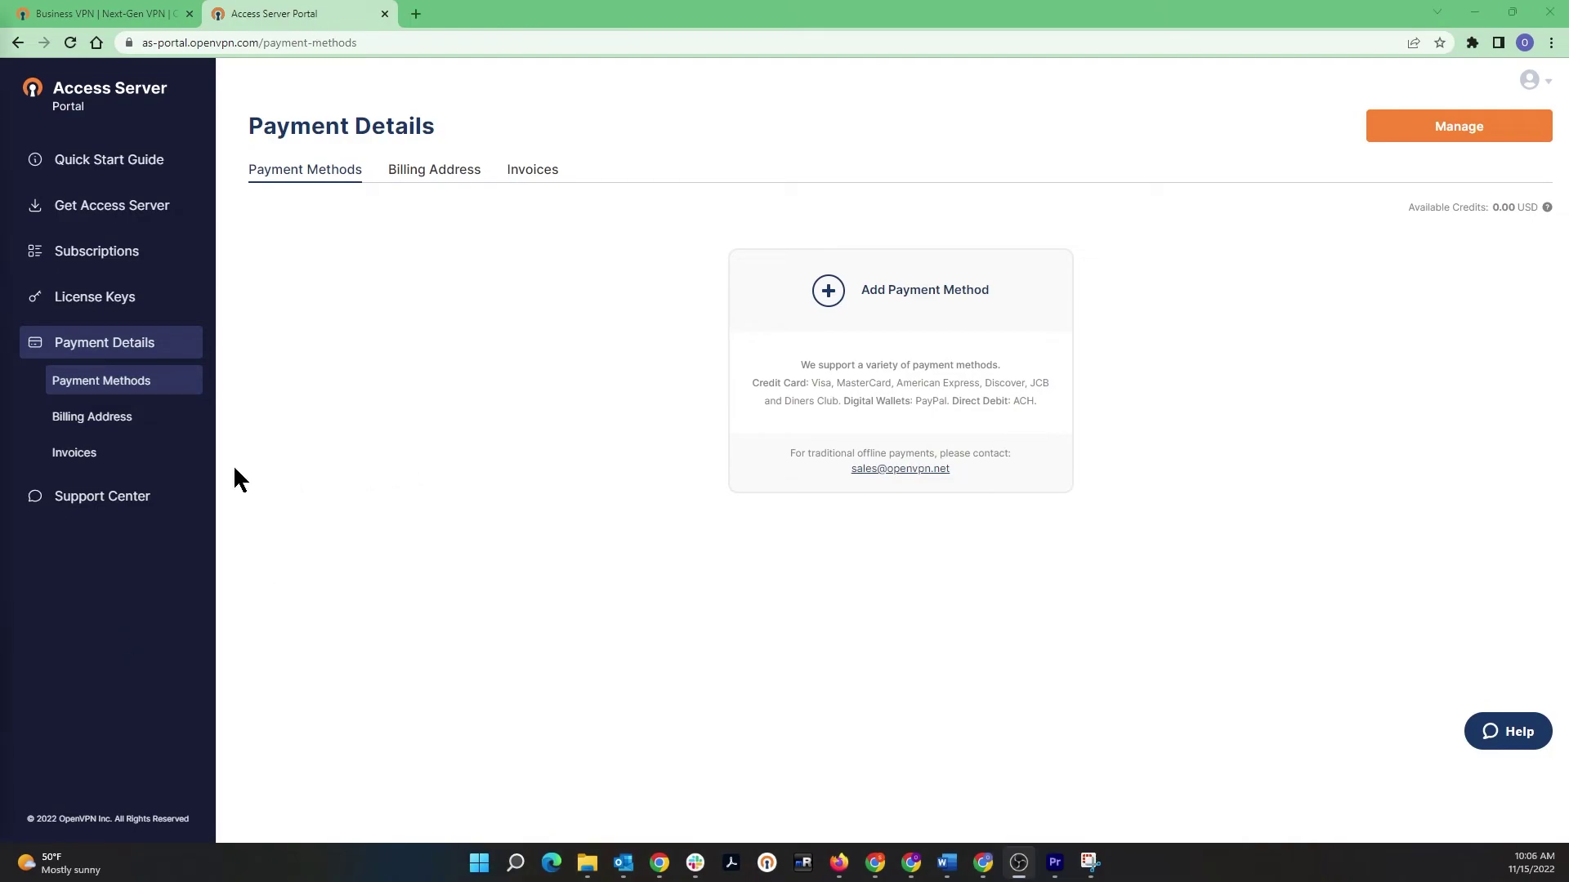
# - Open the OpenVPN Support Center (support.openvpn.com) in a new tab from the portal sidebar
pyautogui.click(91, 496)
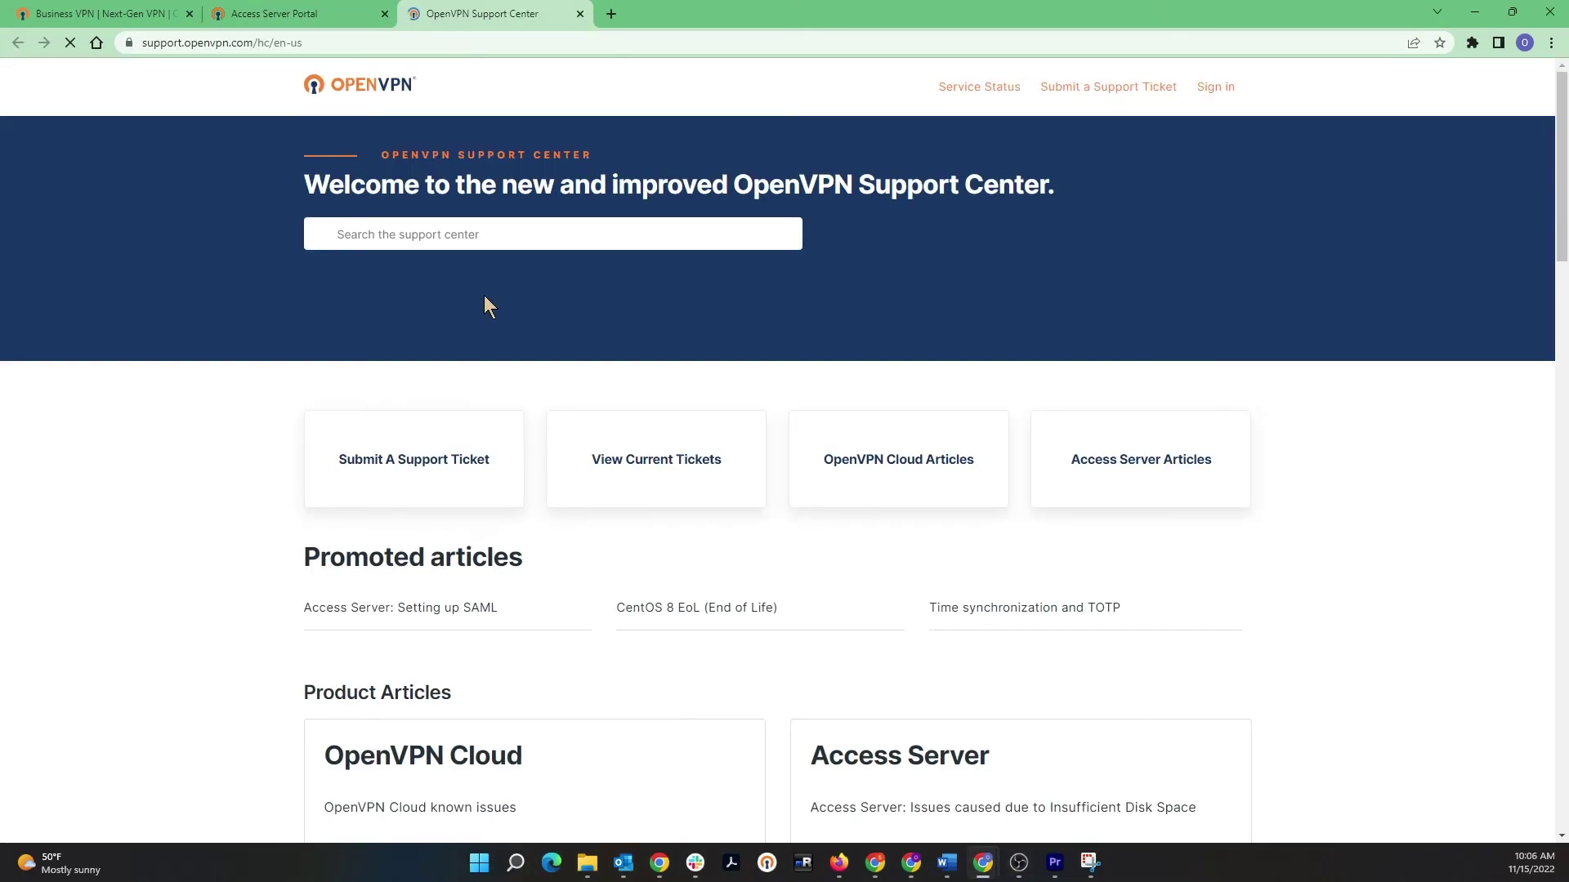